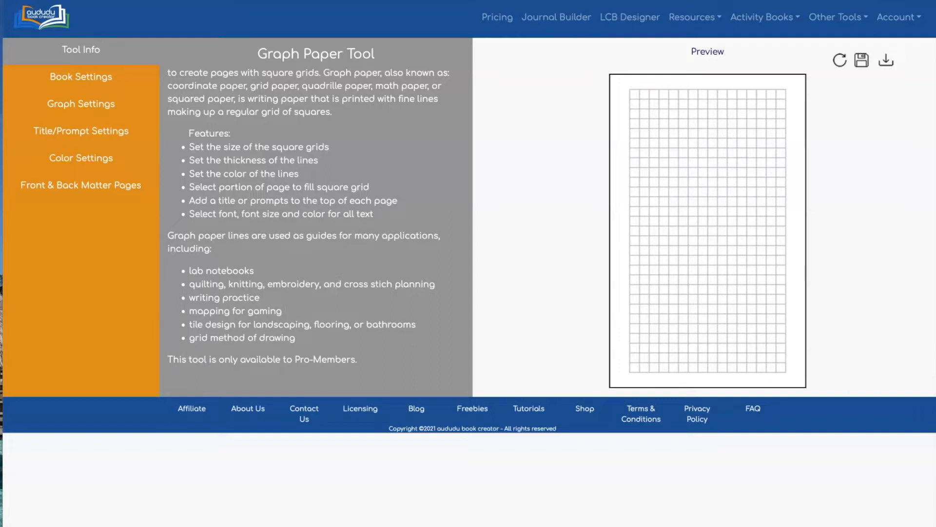
# Step: Set the book's trim size to 8.5" X 11" with full bleed enabled, and refresh the preview
pyautogui.click(66, 77)
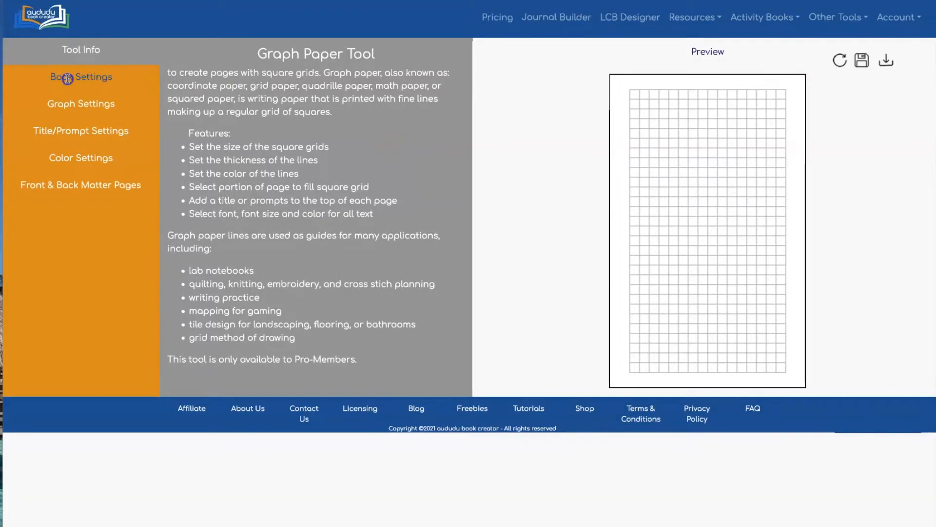
pyautogui.click(297, 68)
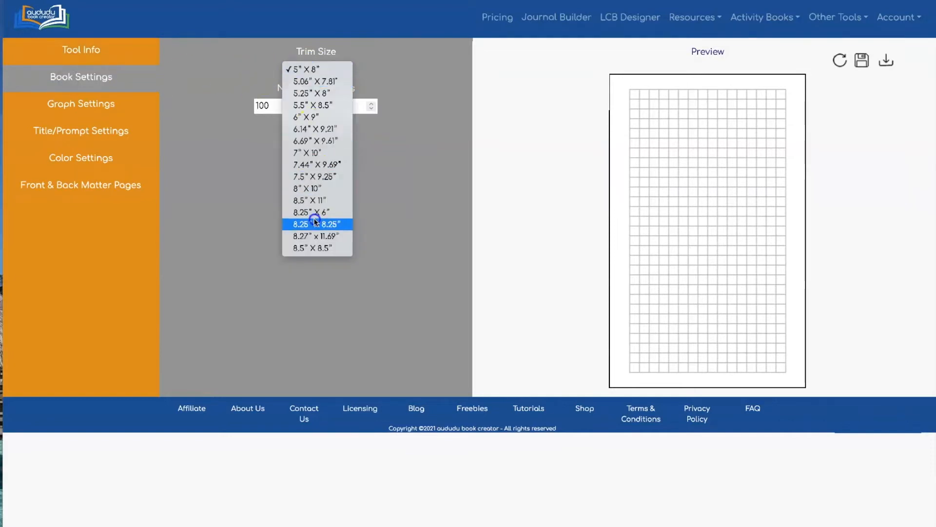
pyautogui.click(317, 190)
pyautogui.click(329, 67)
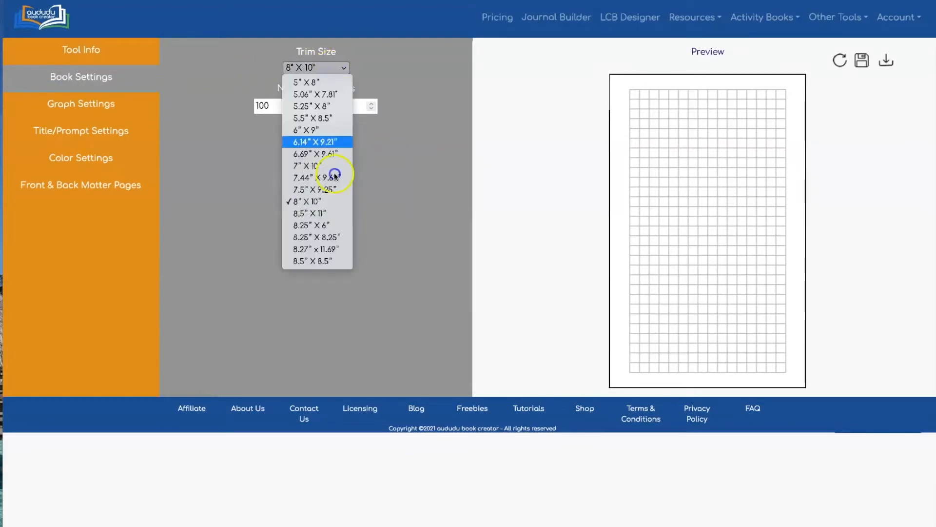
pyautogui.click(335, 213)
pyautogui.click(300, 107)
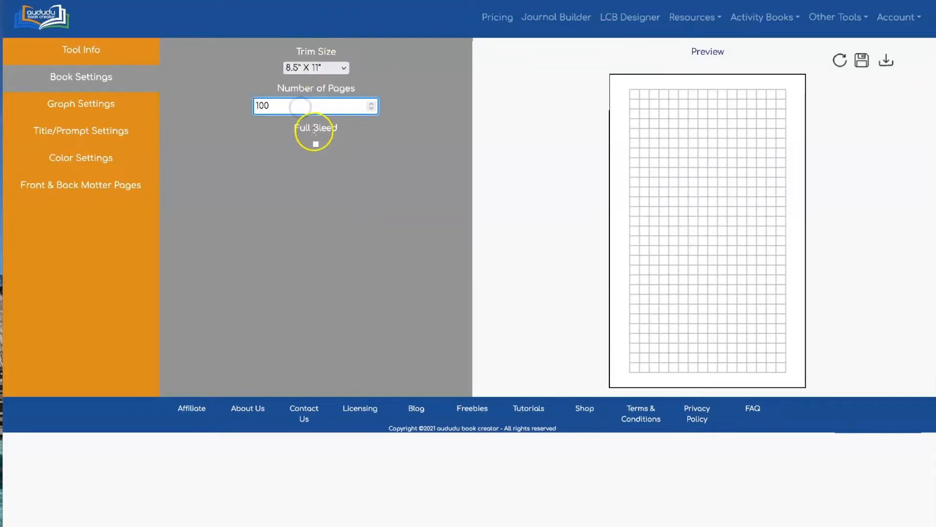
pyautogui.click(316, 146)
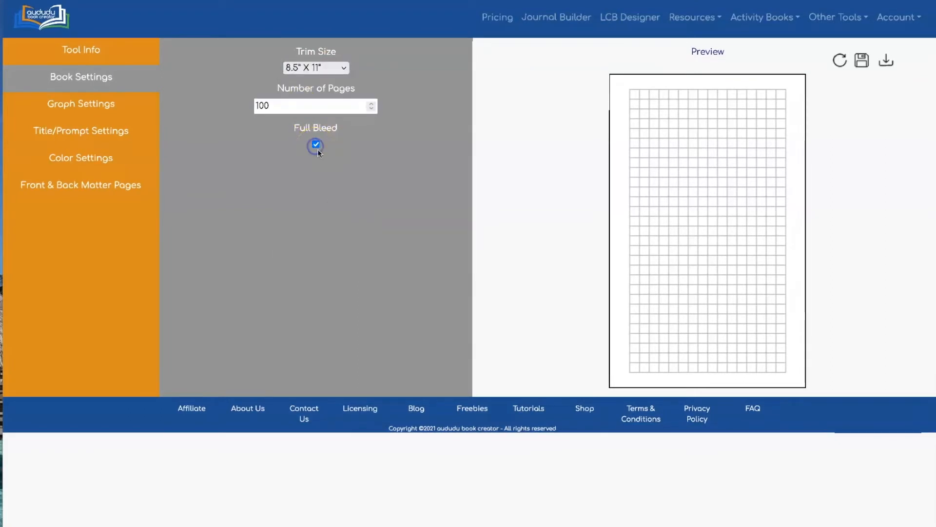
pyautogui.click(840, 60)
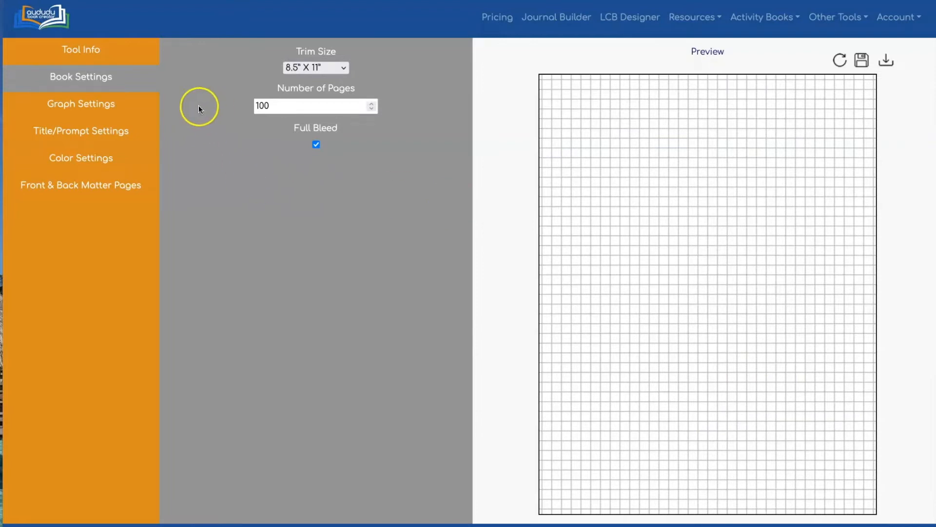
# Step: Set the size of the graph squares to 0.5 inches and refresh the preview
pyautogui.click(76, 103)
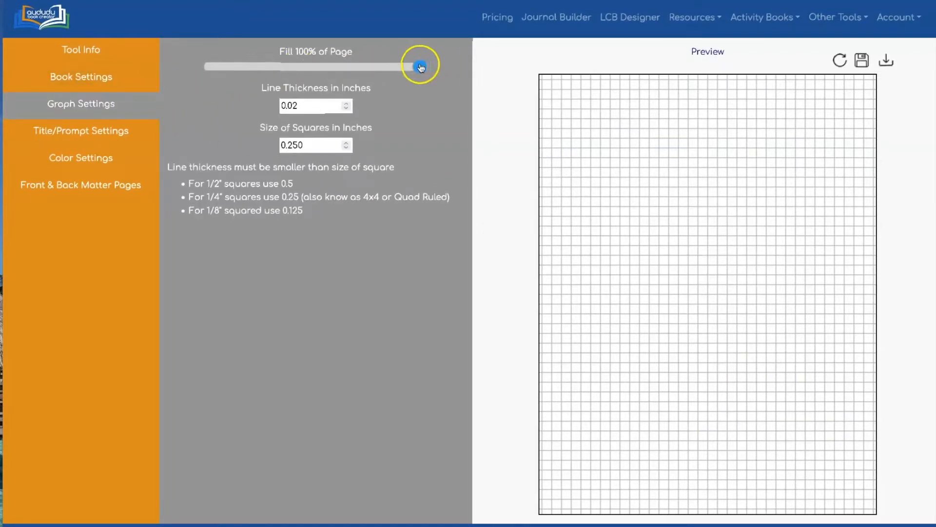
pyautogui.moveTo(418, 68)
pyautogui.mouseDown()
pyautogui.moveTo(228, 66)
pyautogui.moveTo(436, 66)
pyautogui.moveTo(326, 68)
pyautogui.moveTo(428, 70)
pyautogui.mouseUp()
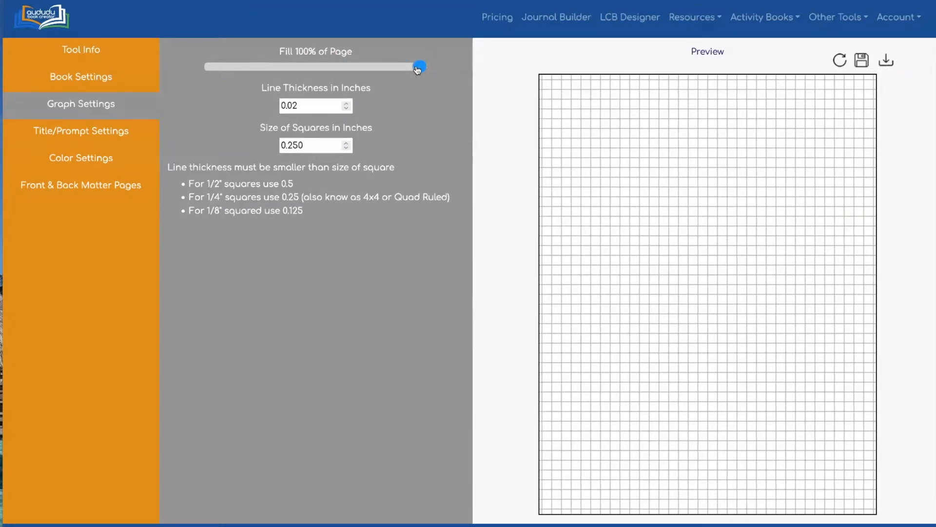
pyautogui.click(293, 105)
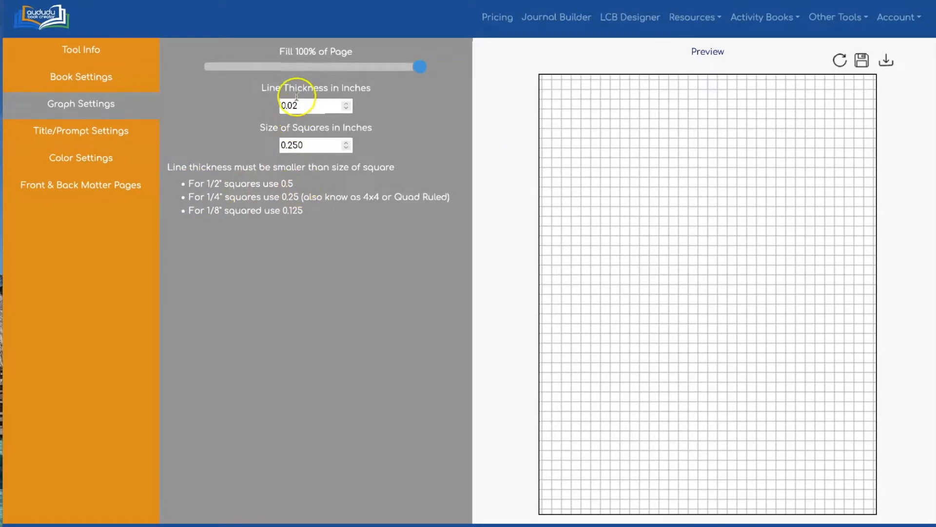
pyautogui.moveTo(282, 143); pyautogui.dragTo(309, 144)
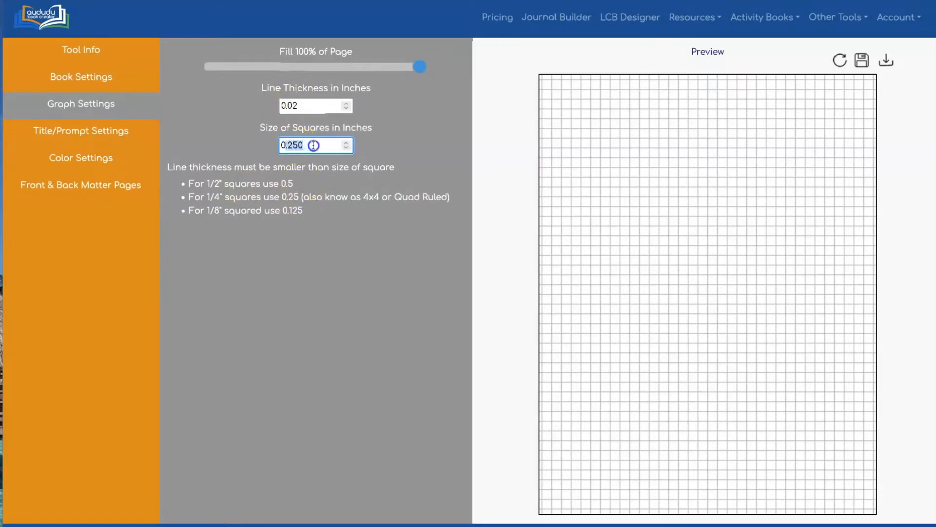
pyautogui.write('05')
pyautogui.click(501, 111)
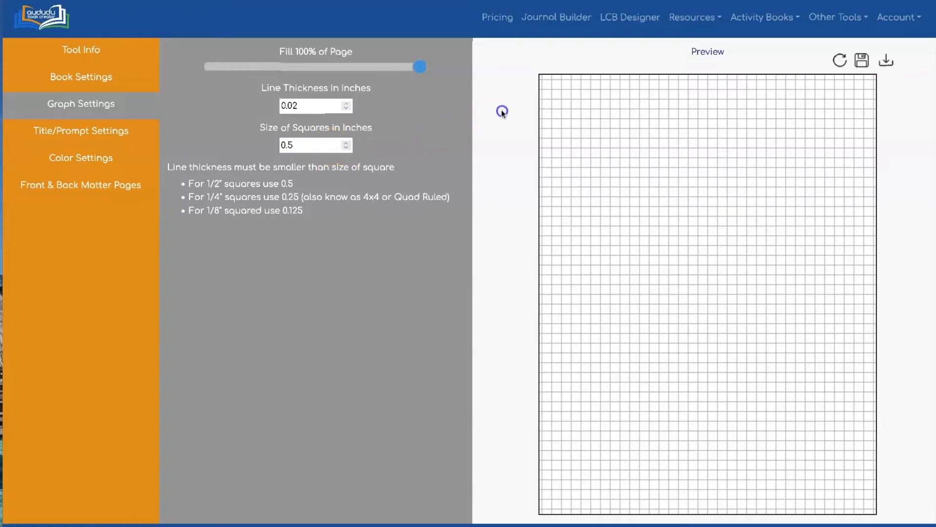
pyautogui.click(840, 58)
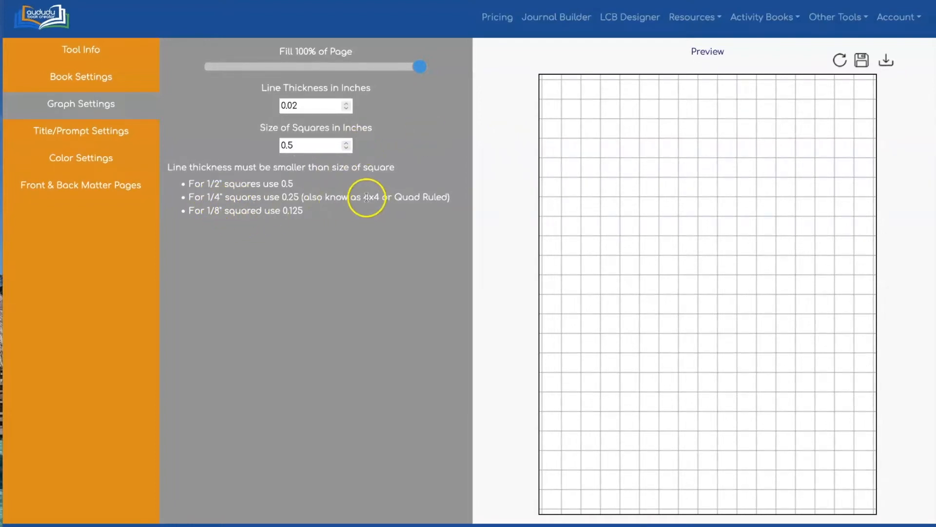
# Step: Change the size of the graph squares to 0.25 inches and refresh the preview
pyautogui.click(300, 149)
pyautogui.write('0.25')
pyautogui.click(840, 60)
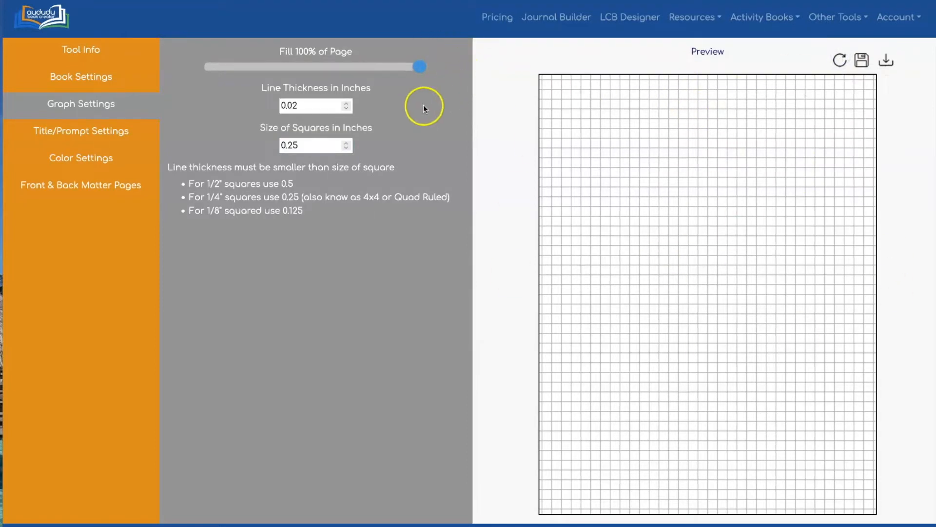
# Step: Change the size of the graph squares to 0.125 inches and refresh the preview
pyautogui.click(287, 146)
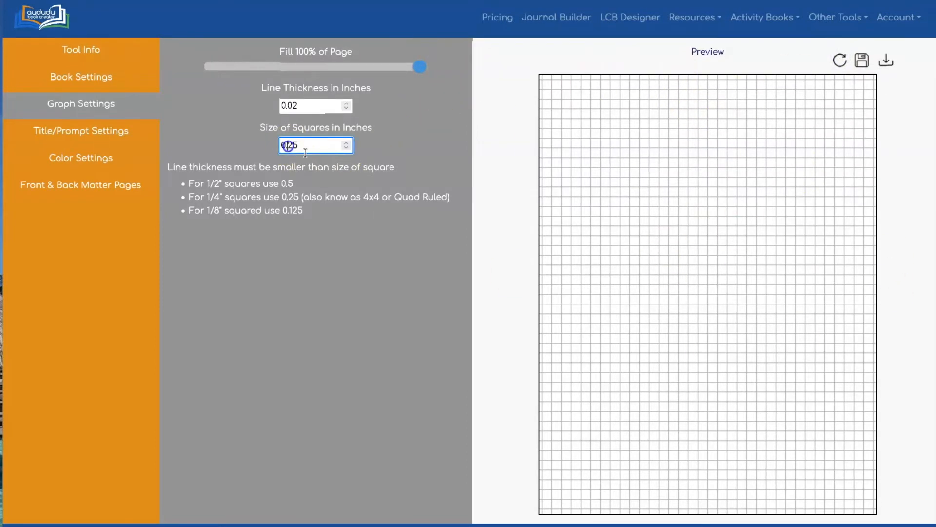
pyautogui.write('1')
pyautogui.click(588, 47)
pyautogui.click(840, 60)
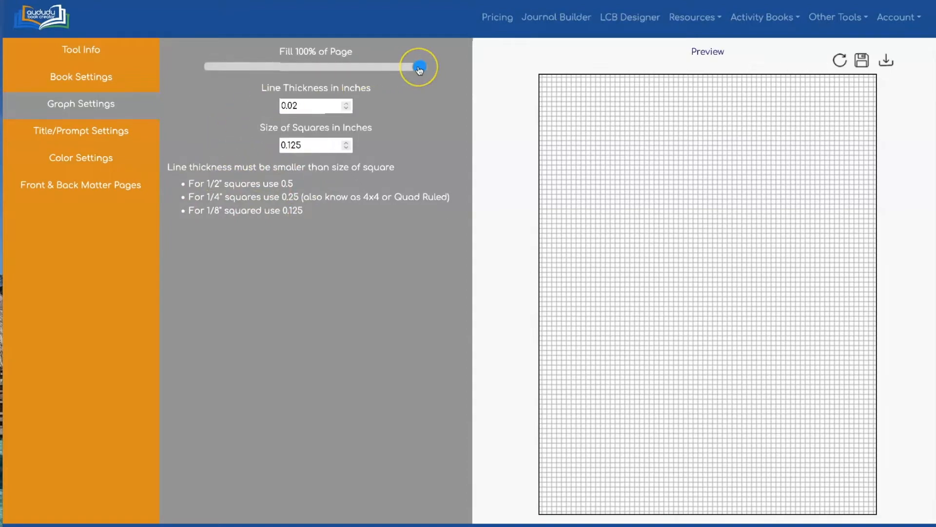
# Step: Make the grid fill 50% of the page and set the square size to 0.5 inches, refreshing the preview after each change
pyautogui.moveTo(420, 69); pyautogui.dragTo(316, 68)
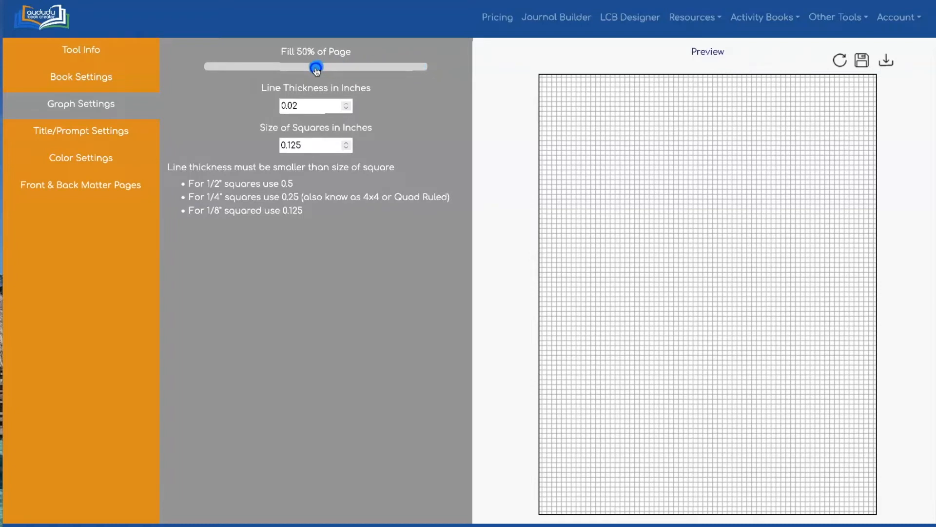
pyautogui.click(839, 58)
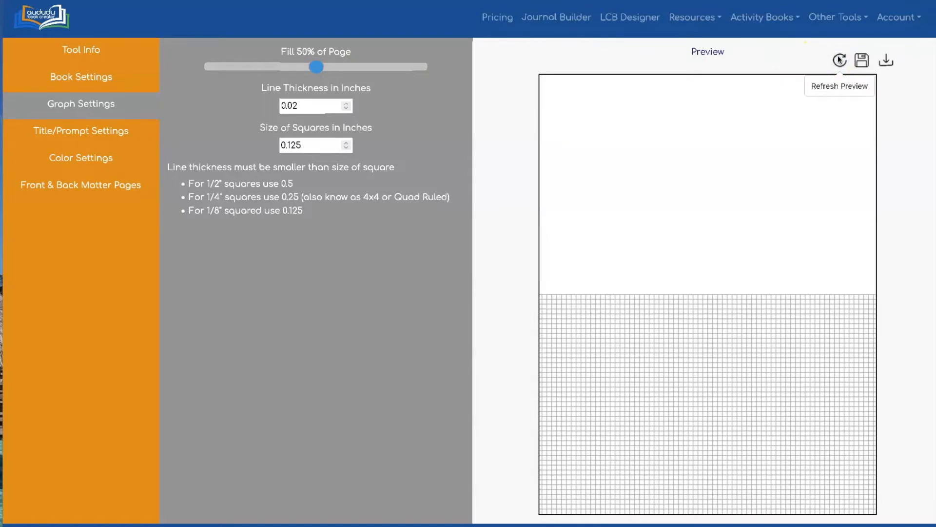
pyautogui.click(294, 145)
pyautogui.write('5')
pyautogui.click(513, 124)
pyautogui.click(842, 59)
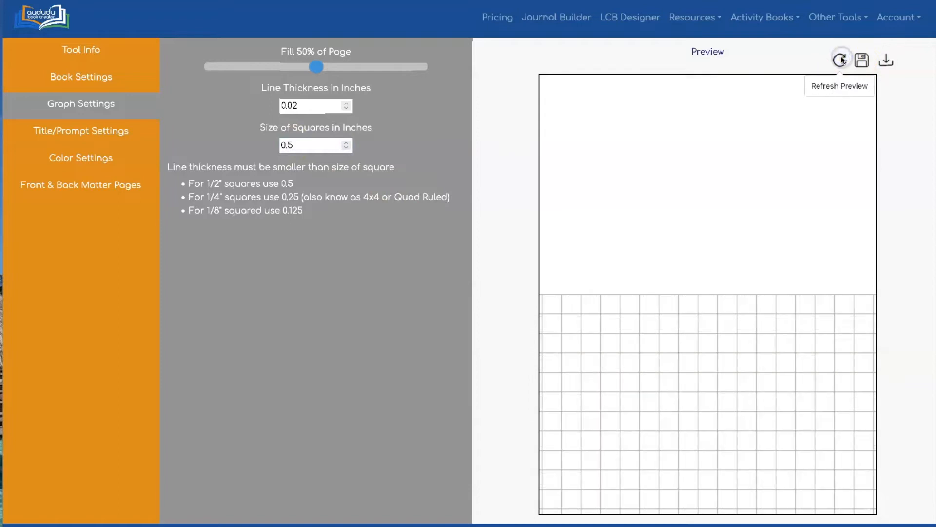
pyautogui.click(478, 215)
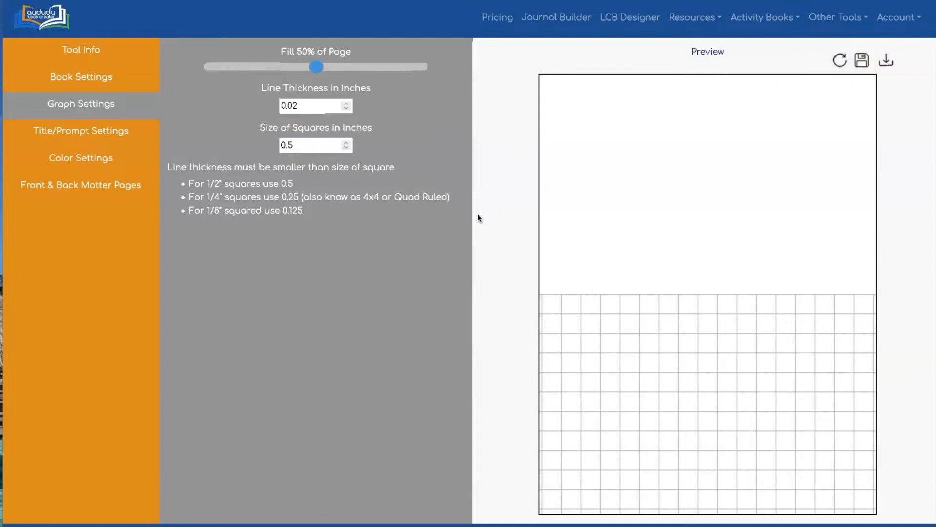
# Step: Set the grid's line thickness to 0.05 inches, refresh the preview, and make the grid fill 90% of the page
pyautogui.click(292, 107)
pyautogui.click(293, 106)
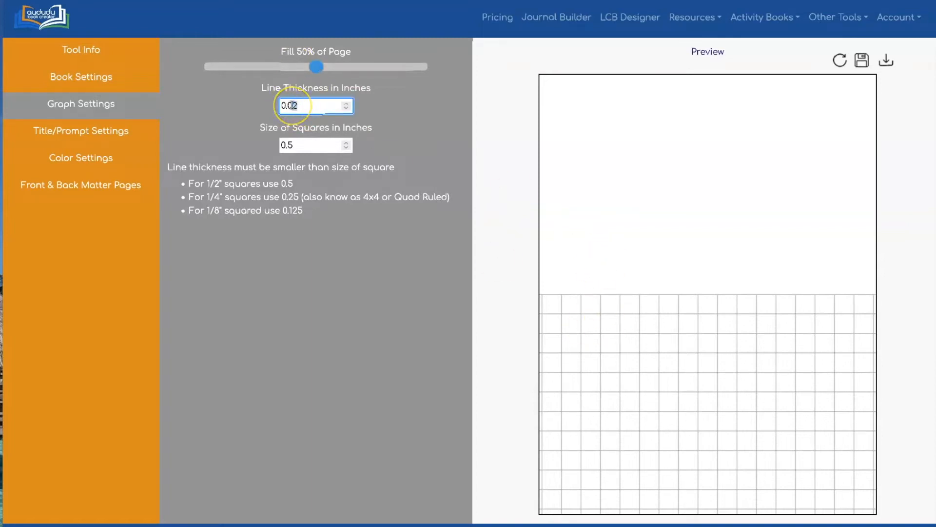
pyautogui.click(525, 73)
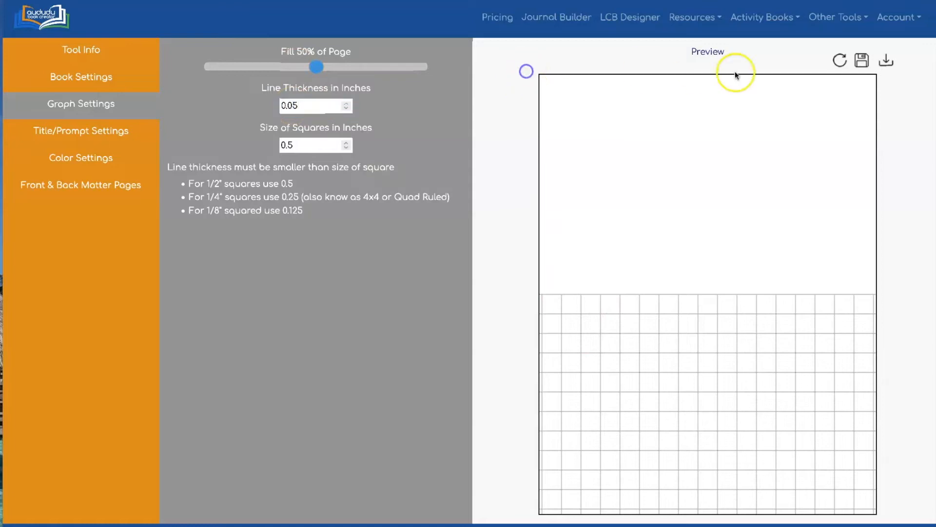
pyautogui.click(837, 60)
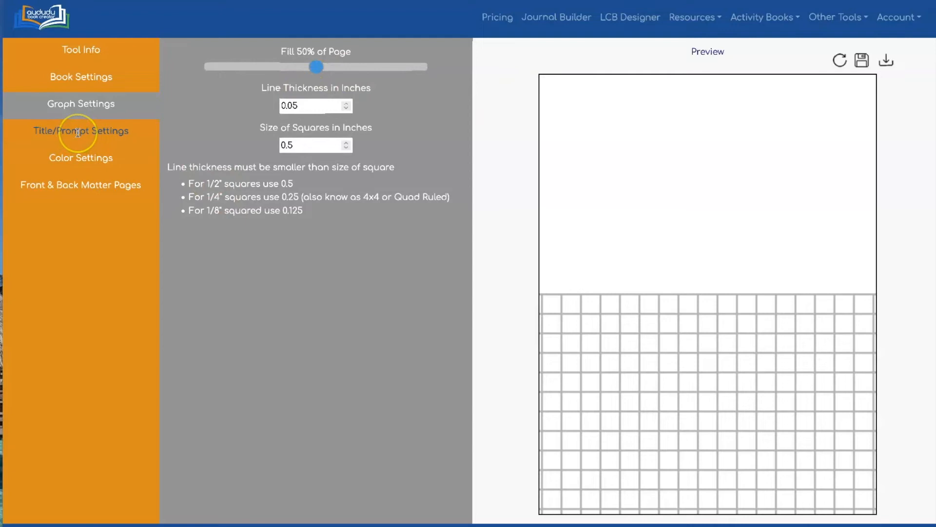
pyautogui.moveTo(317, 67); pyautogui.dragTo(400, 64)
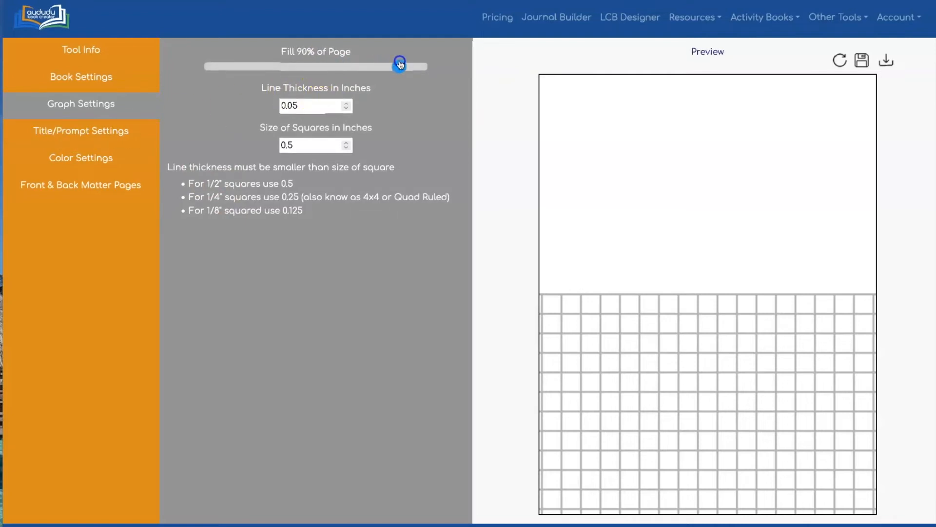
# Step: Add the page prompt "Draw a Christmas Tree" in the AnimalCrackers font and refresh the preview
pyautogui.click(58, 129)
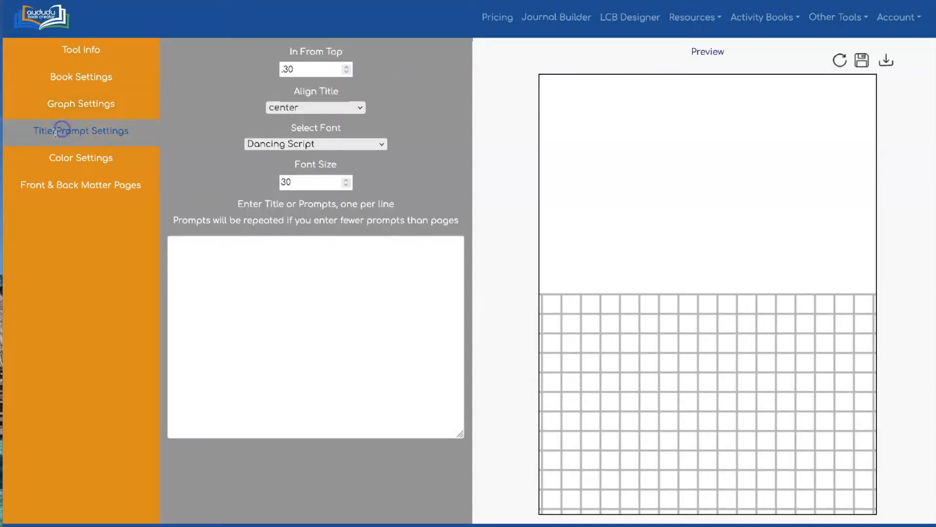
pyautogui.click(261, 269)
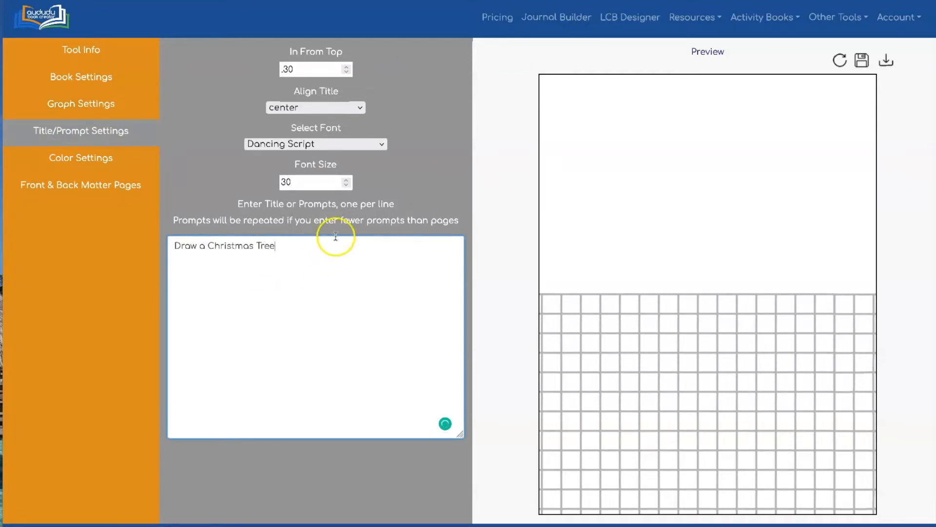
pyautogui.click(351, 142)
pyautogui.click(344, 218)
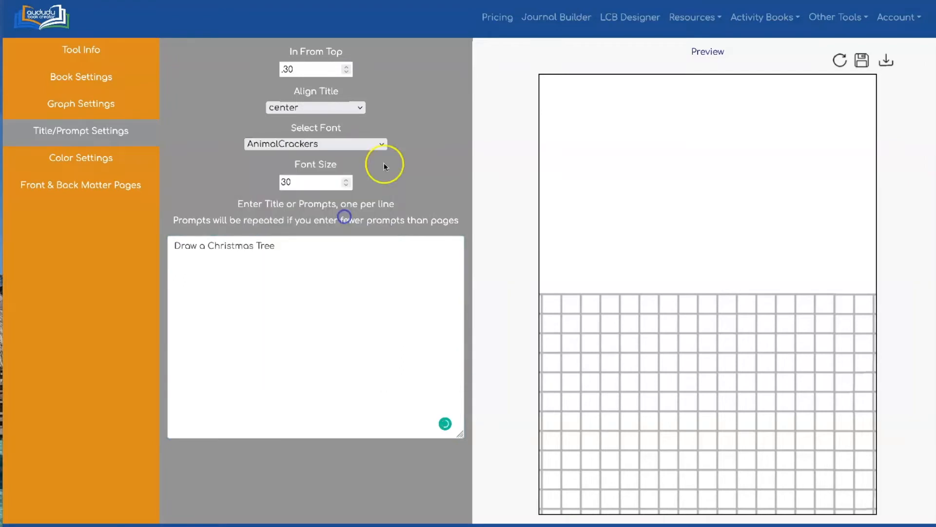
pyautogui.click(839, 61)
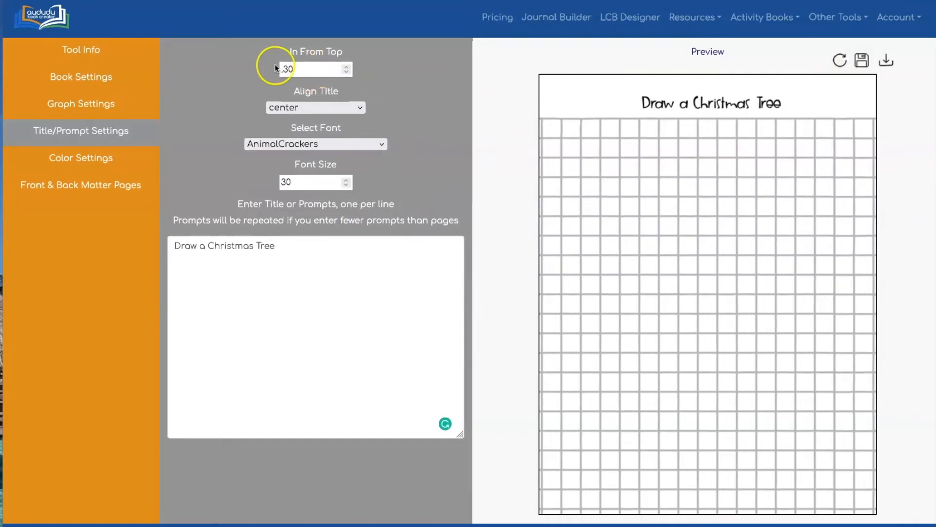
# Step: Switch the color type of the pages from Grayscale to Color
pyautogui.click(60, 158)
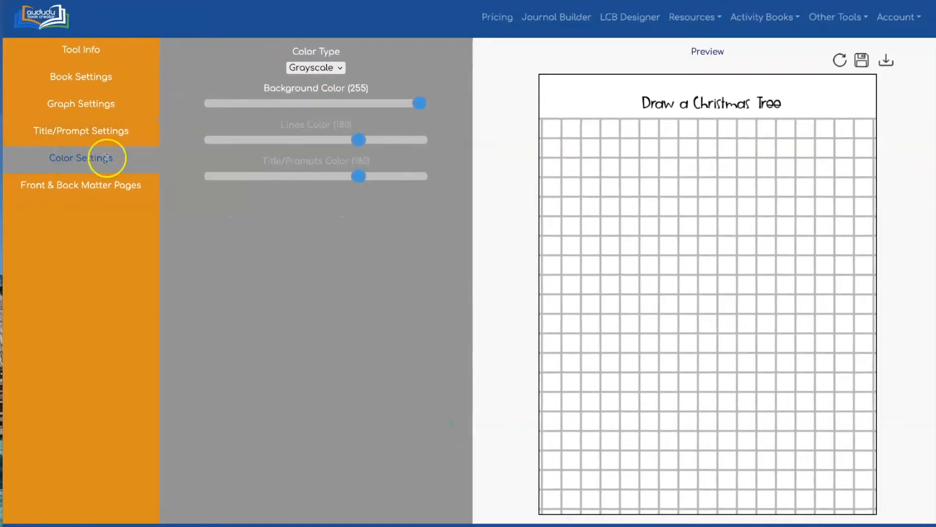
pyautogui.click(331, 69)
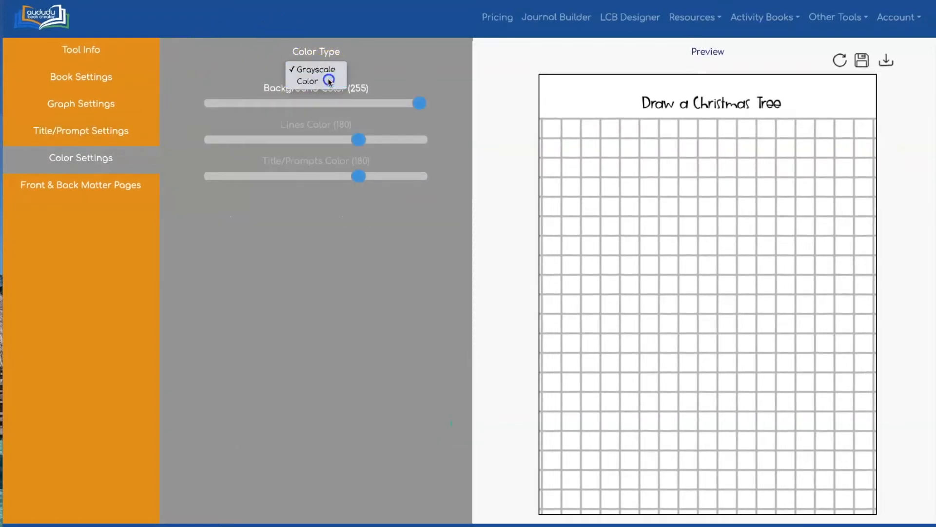
pyautogui.click(327, 78)
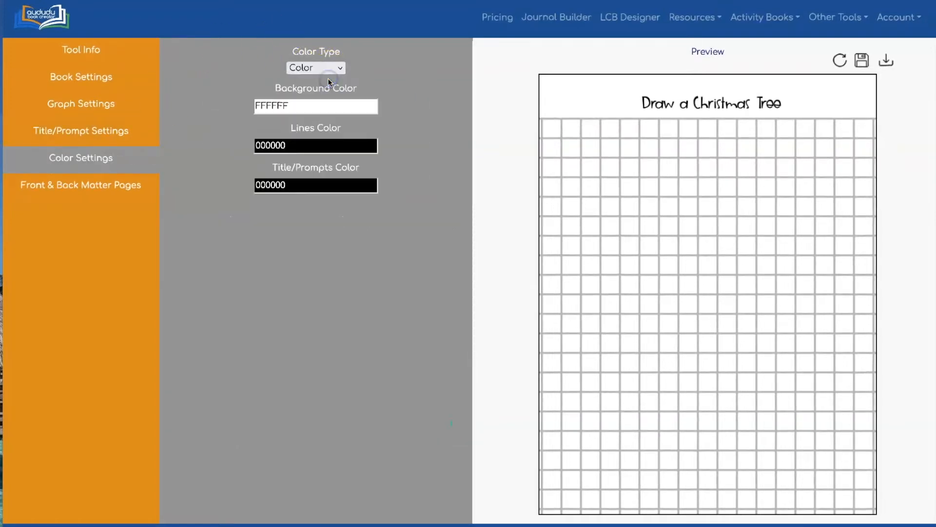
# Step: Set the title/prompts color to red DF0D23 and refresh the preview
pyautogui.click(322, 184)
pyautogui.click(353, 208)
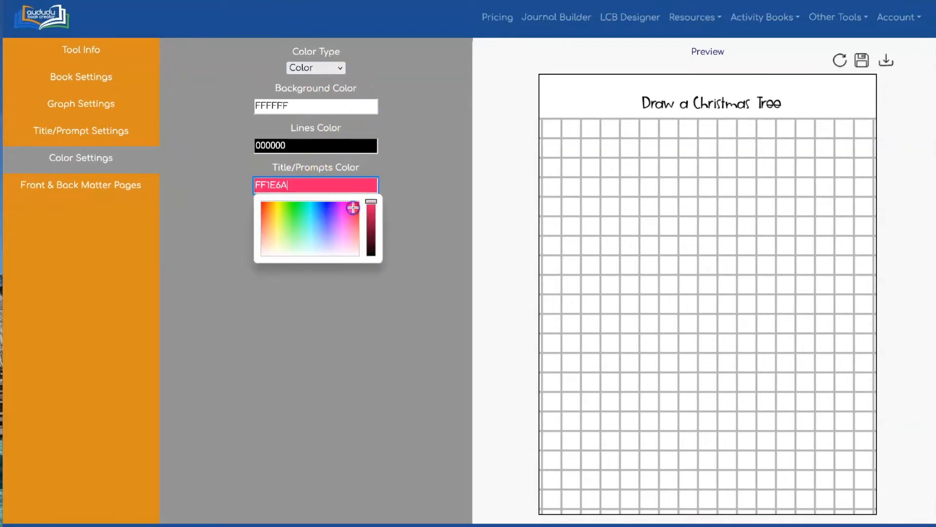
pyautogui.click(371, 215)
pyautogui.click(418, 150)
pyautogui.click(366, 185)
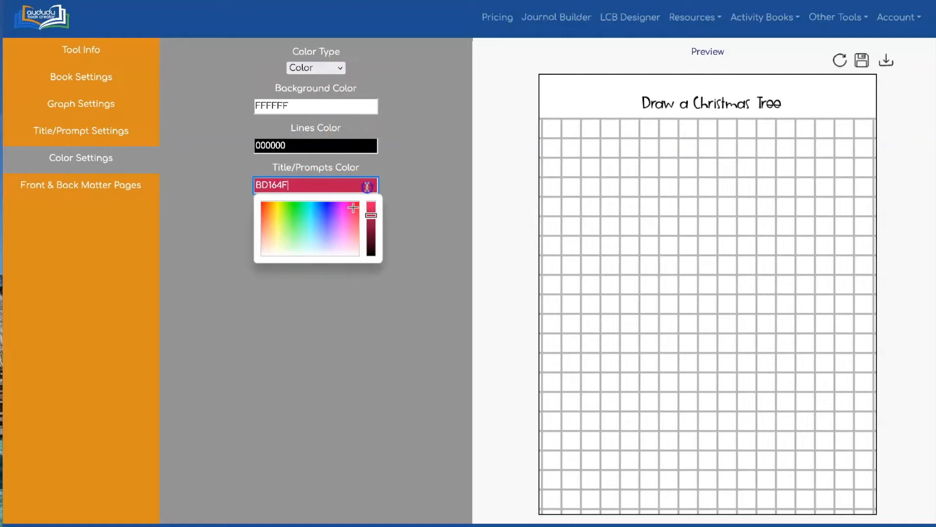
pyautogui.click(353, 208)
pyautogui.click(357, 204)
pyautogui.click(371, 207)
pyautogui.click(418, 162)
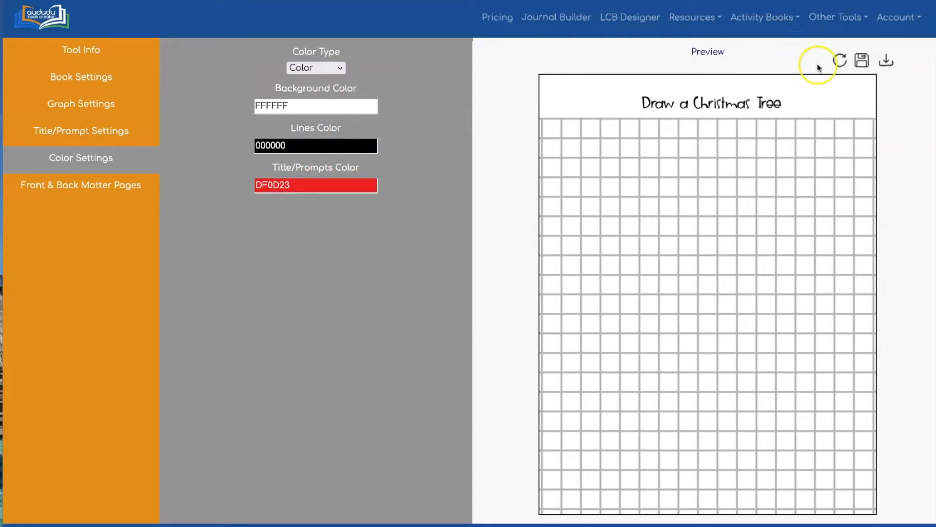
pyautogui.click(840, 60)
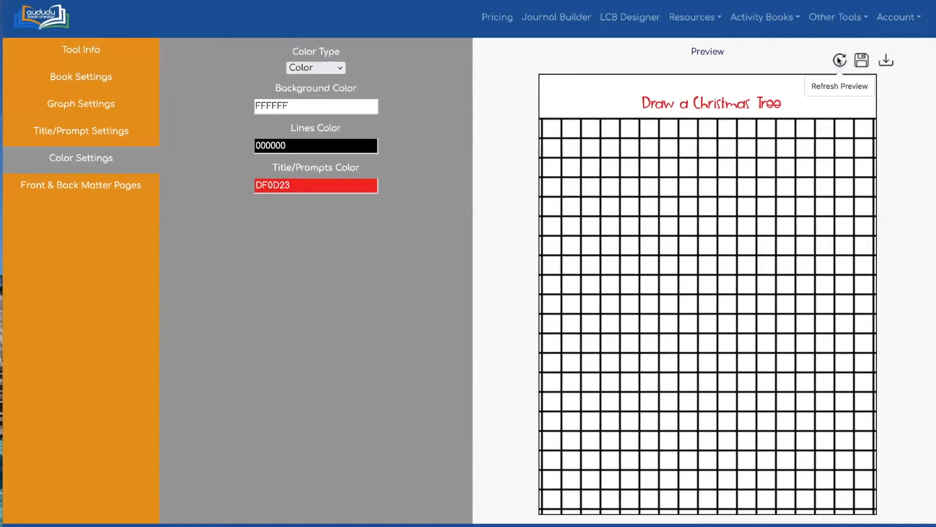
# Step: Set the lines color to green 1F851A and refresh the preview
pyautogui.click(356, 144)
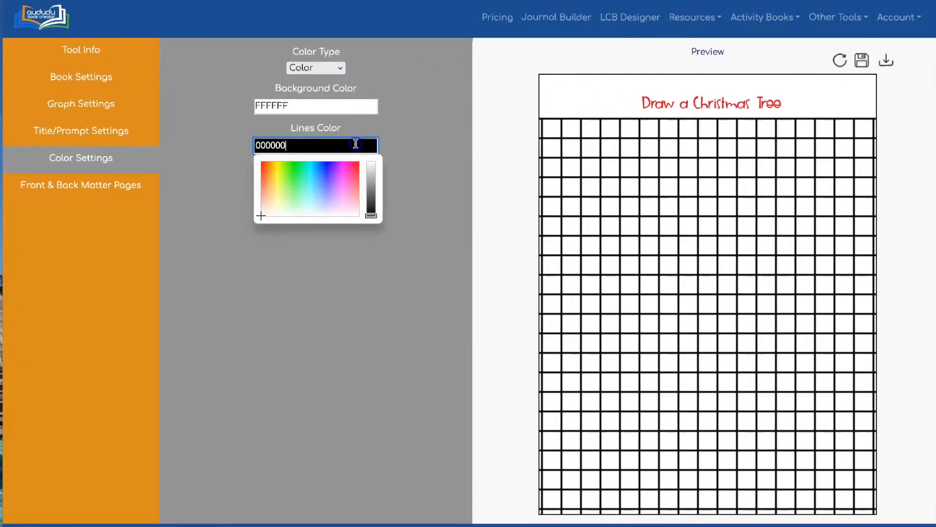
pyautogui.click(293, 173)
pyautogui.click(371, 186)
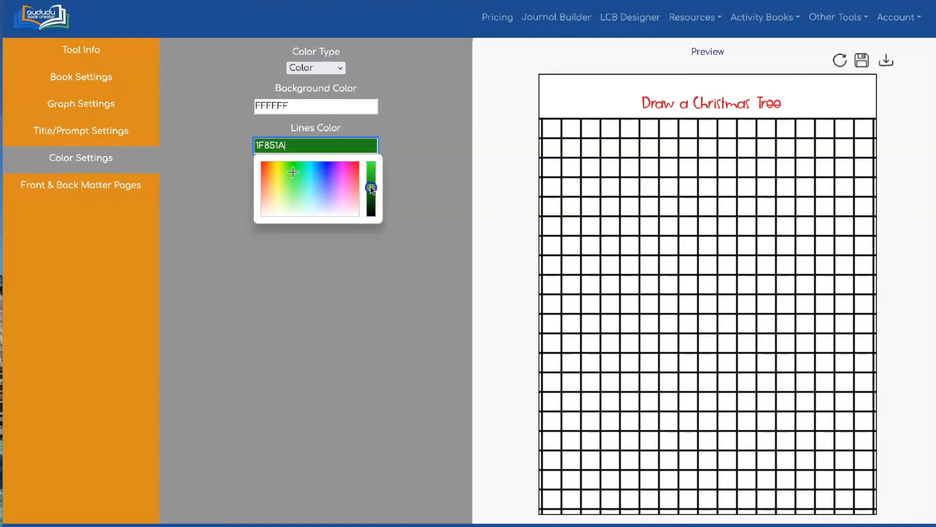
pyautogui.click(449, 138)
pyautogui.click(840, 60)
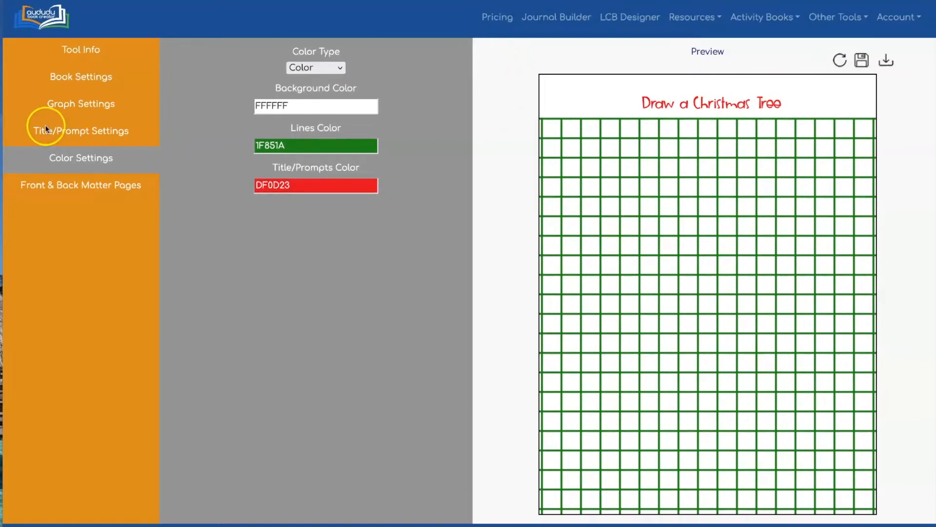
# Step: Turn off full bleed for the book and refresh the preview
pyautogui.click(84, 74)
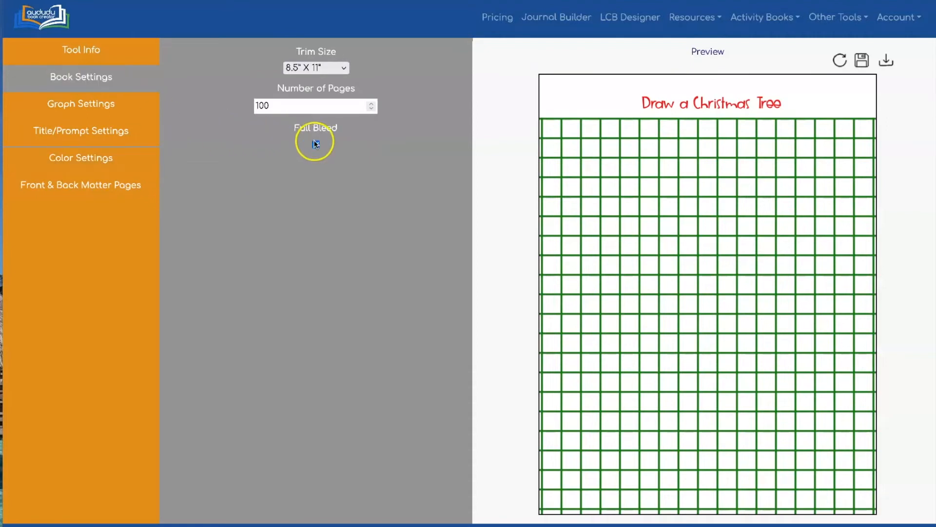
pyautogui.click(840, 60)
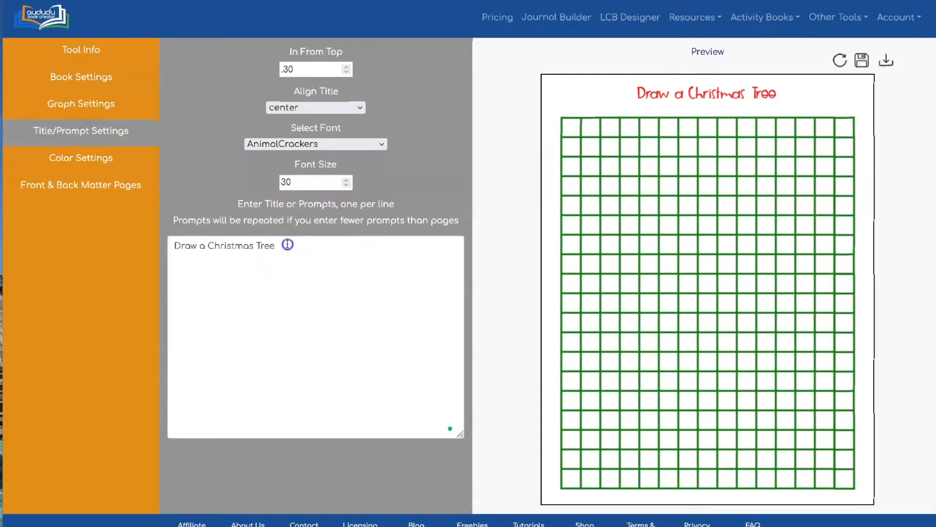
# Step: Add the prompts "Draw Santa" and "Draw a Snowflake" on separate lines below "Draw a Christmas Tree"
pyautogui.click(287, 243)
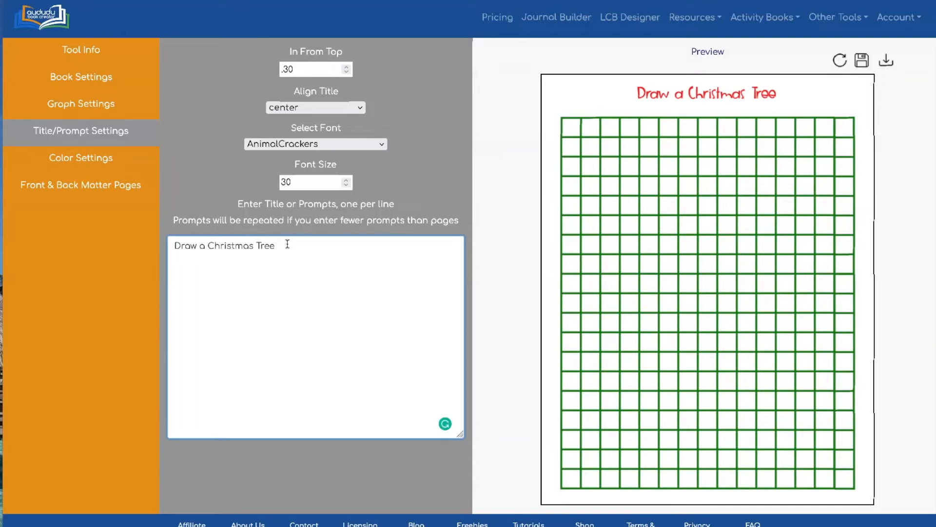
pyautogui.write('Draw Satn')
pyautogui.write('nta')
pyautogui.press('Return')
pyautogui.write('Draw a Snowflake')
pyautogui.press('Return')
# Step: Add the prompts "Draw a Manger", "Draw a Reindeer" and "Draw an Elf" on separate lines at the end of the list
pyautogui.write('Draw a')
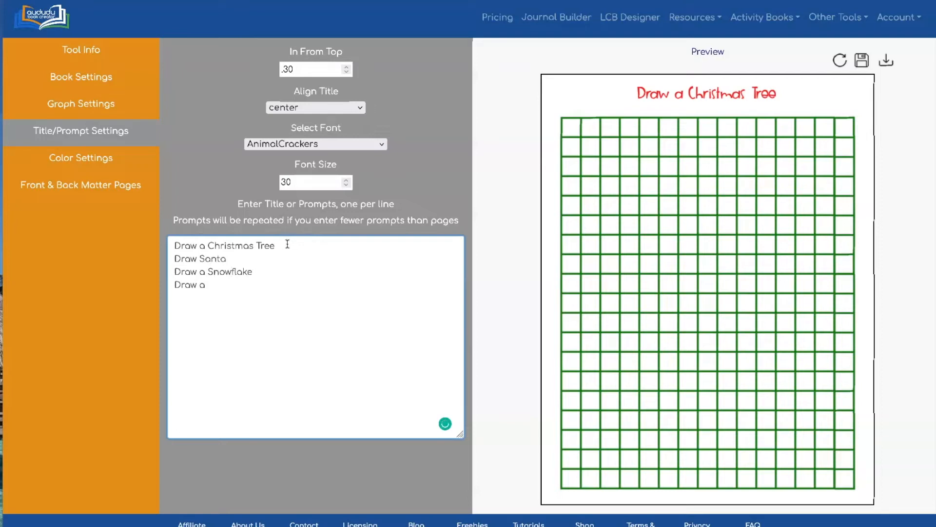
pyautogui.write(' Mn')
pyautogui.write('nag')
pyautogui.press('BackSpace')
pyautogui.write('ger')
pyautogui.press('Return')
pyautogui.write('Draw a Reindeer')
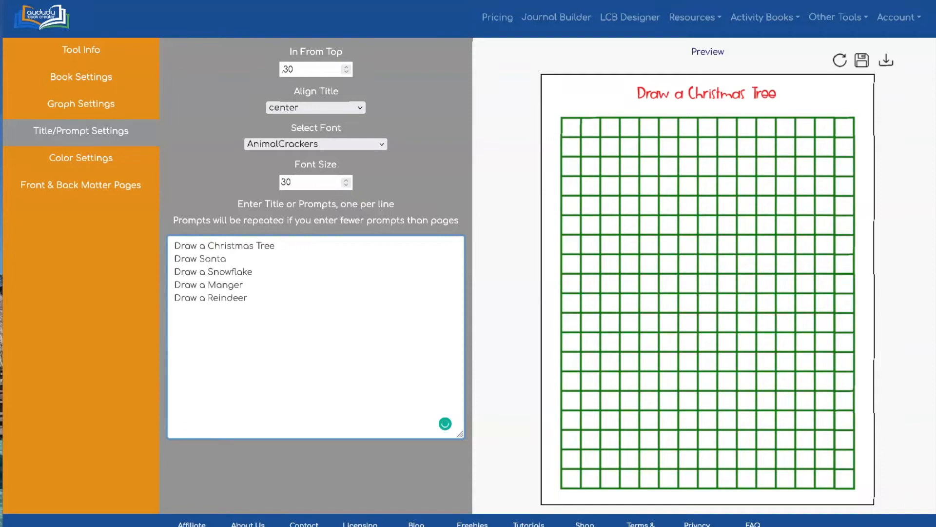
pyautogui.click(248, 299)
pyautogui.write('Draw an Elf')
# Step: Download the book interior as a PDF and check the drawing prompts across its pages, closing the file when done
pyautogui.click(886, 60)
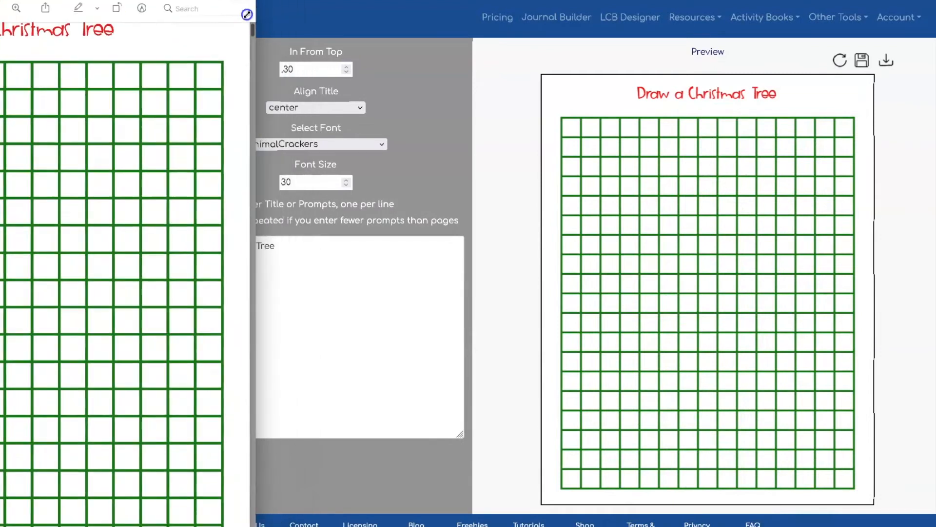
pyautogui.moveTo(82, 4); pyautogui.dragTo(82, 47)
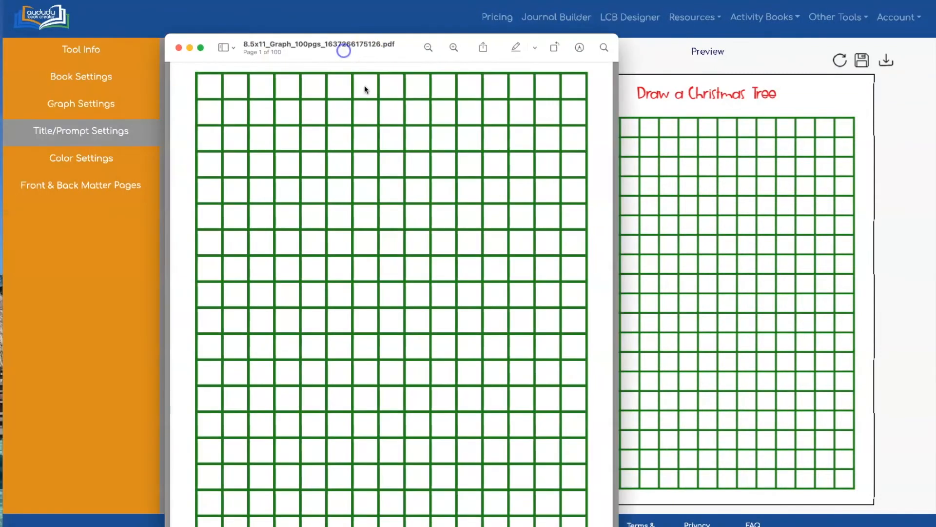
pyautogui.scroll(3, 371, 93)
pyautogui.scroll(-15, 377, 137)
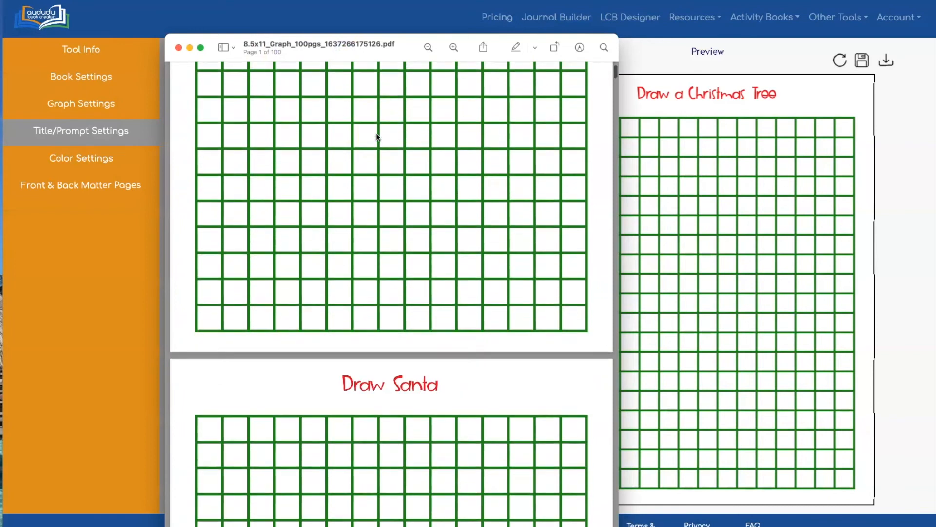
pyautogui.scroll(-15, 377, 137)
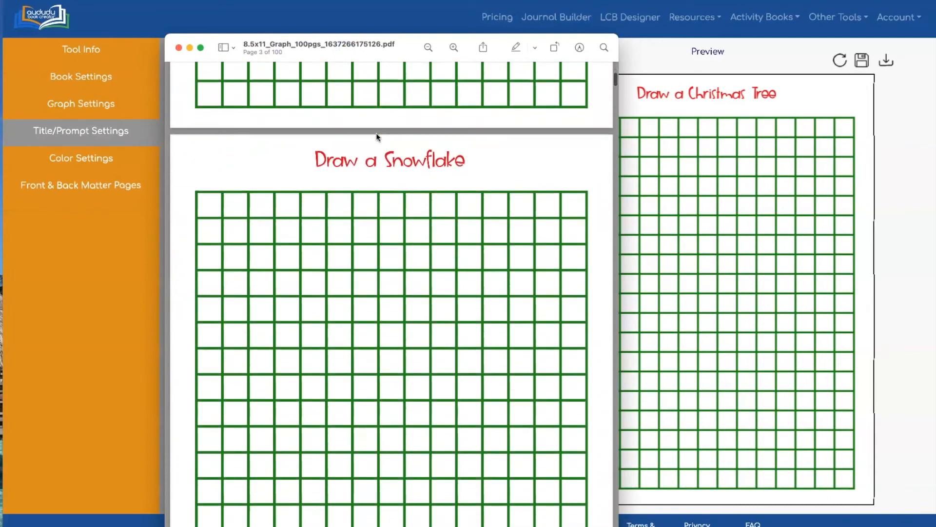
pyautogui.scroll(-15, 377, 137)
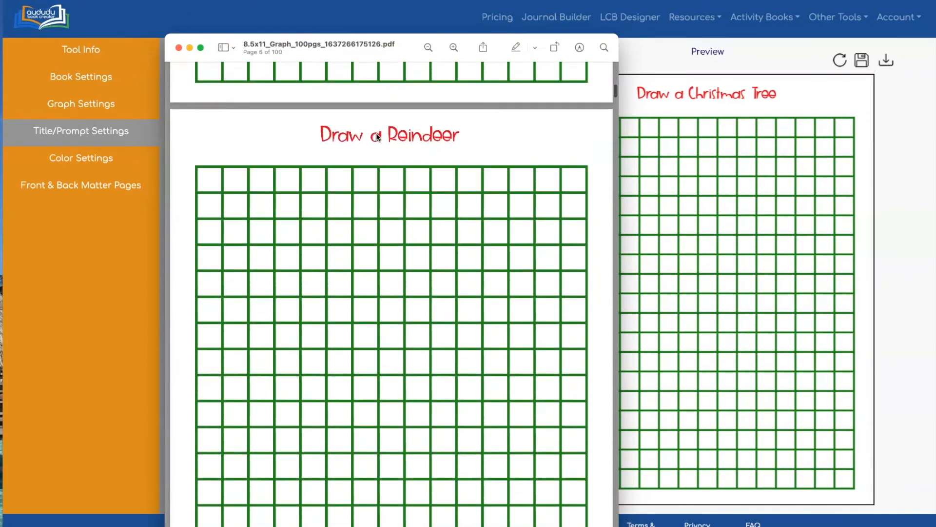
pyautogui.scroll(-2, 377, 137)
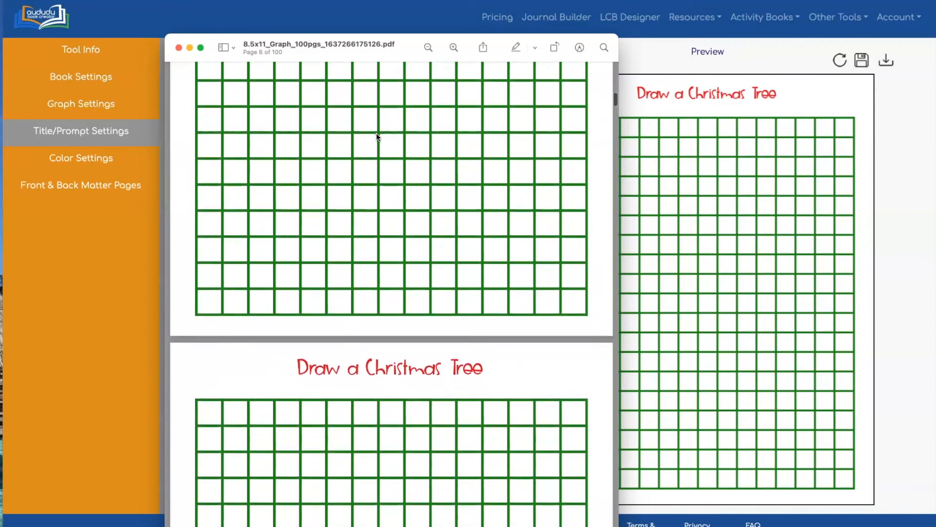
pyautogui.scroll(20, 377, 137)
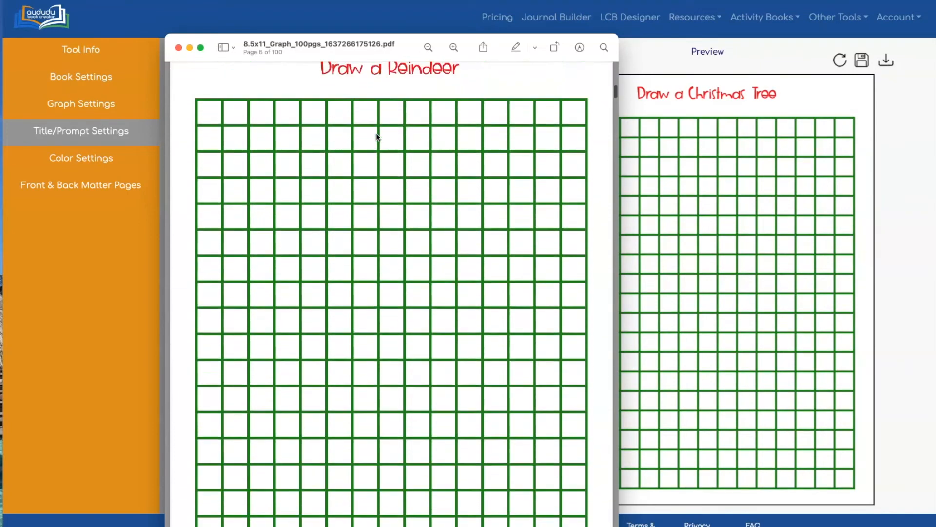
pyautogui.scroll(-20, 377, 137)
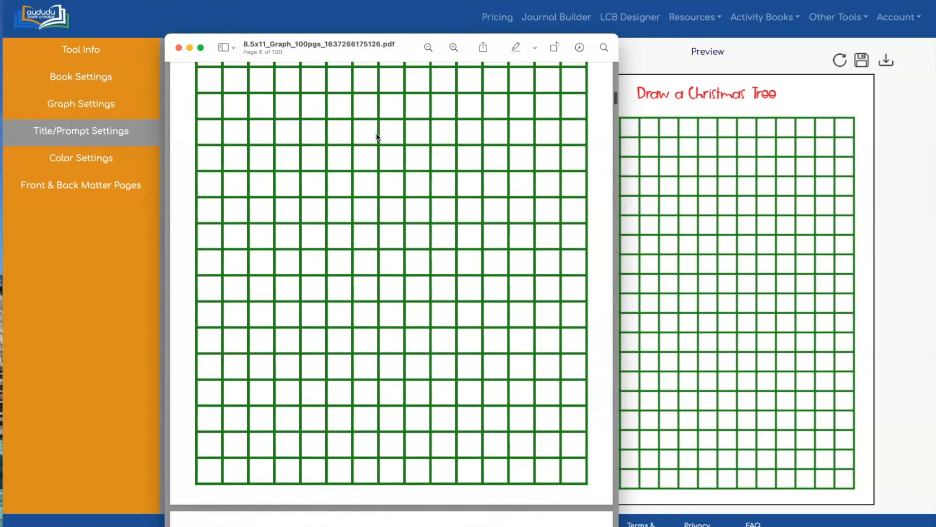
pyautogui.click(191, 77)
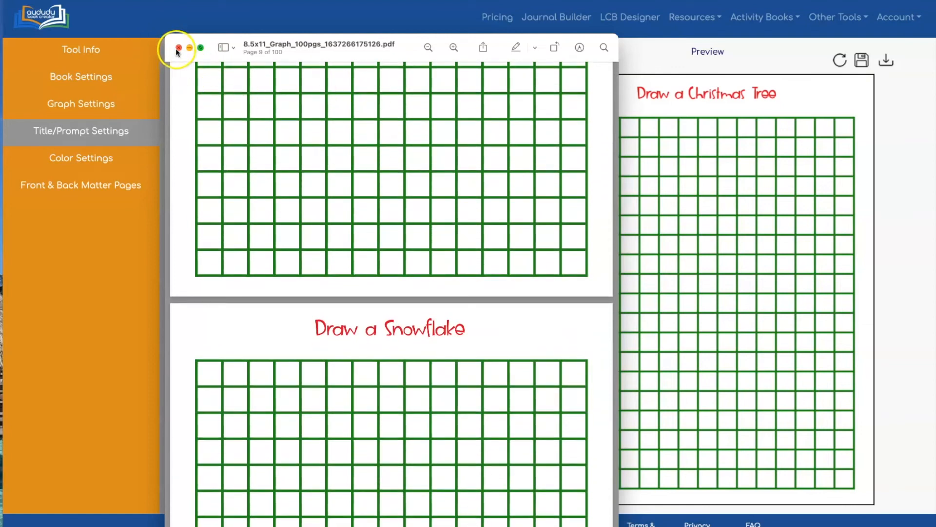
pyautogui.click(178, 48)
pyautogui.click(495, 110)
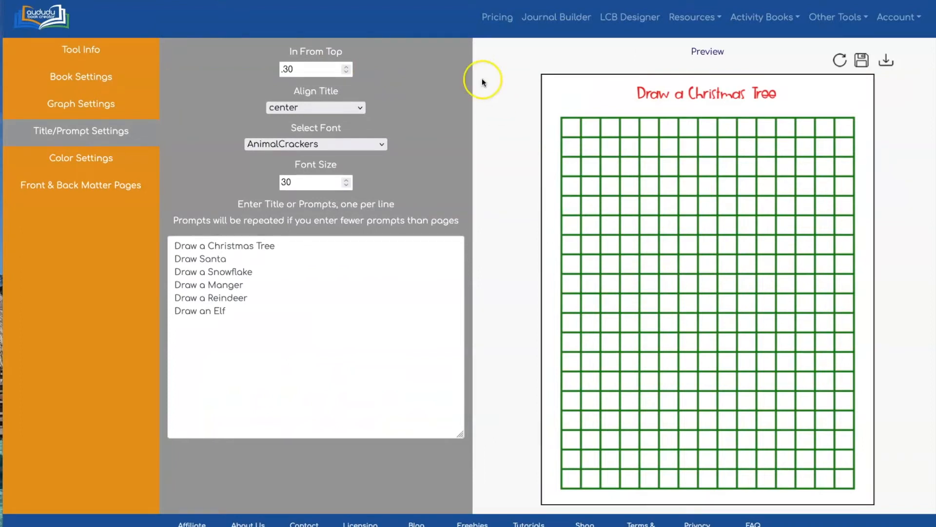
# Step: Replace all the drawing prompts with Monday, Tuesday and Wednesday, one per line
pyautogui.click(172, 244)
pyautogui.hotkey('ctrl', 'a')
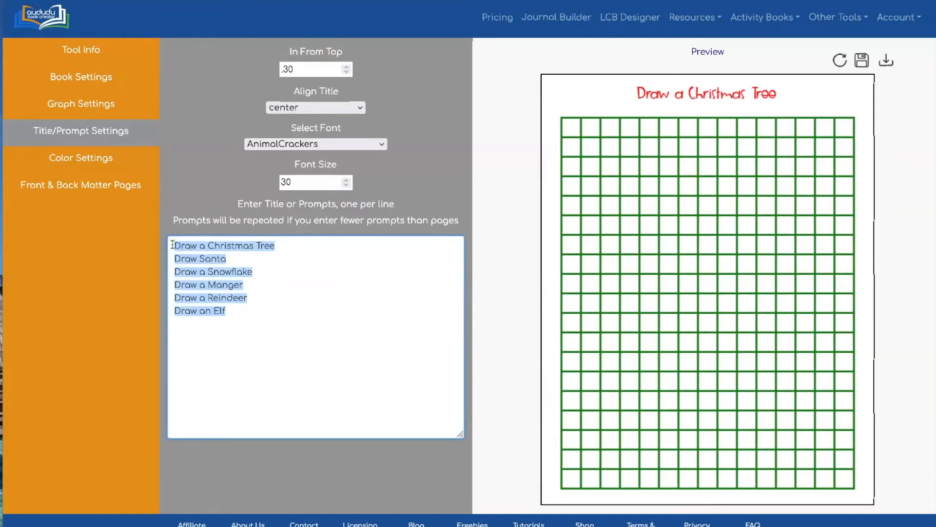
pyautogui.write('Monday')
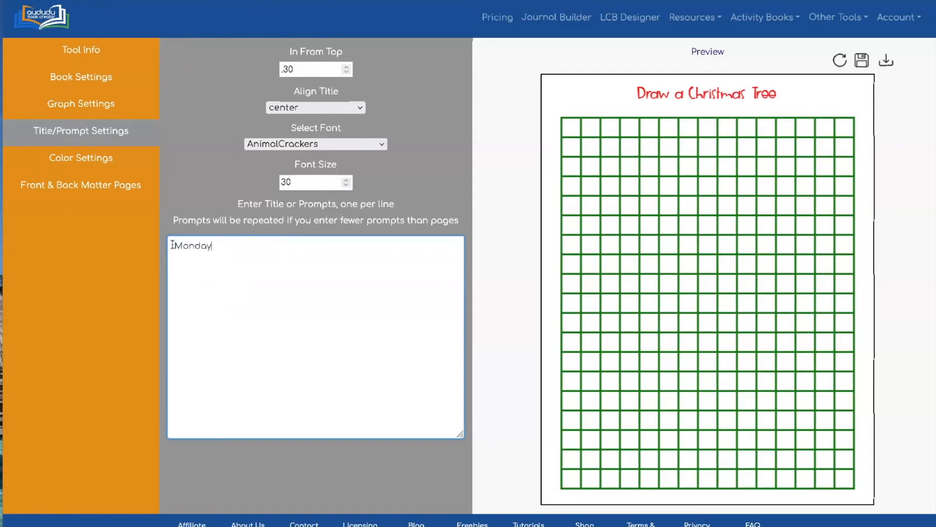
pyautogui.press('Return')
pyautogui.write('Tuesday')
pyautogui.press('Return')
pyautogui.write('Wes')
pyautogui.write('dnesday')
pyautogui.write('Thrusda')
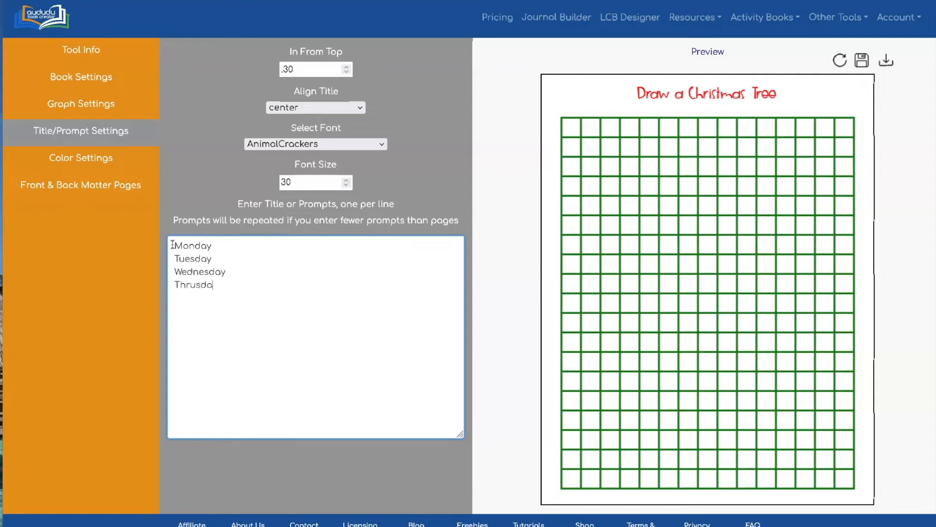
pyautogui.write('Friday')
# Step: Add the four remaining weekday prompts, ending with Friday, Saturday and Sunday, each on its own line
pyautogui.press('Return')
pyautogui.write('Saturday')
pyautogui.press('Return')
pyautogui.write('Sunday')
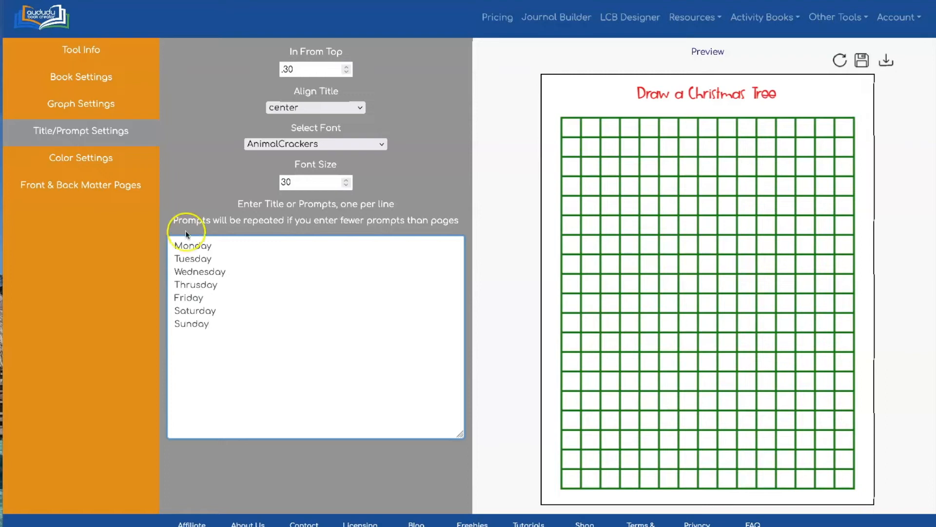
# Step: Correct the spelling of the fourth weekday prompt to Thursday
pyautogui.doubleClick(187, 285)
pyautogui.write('THursd')
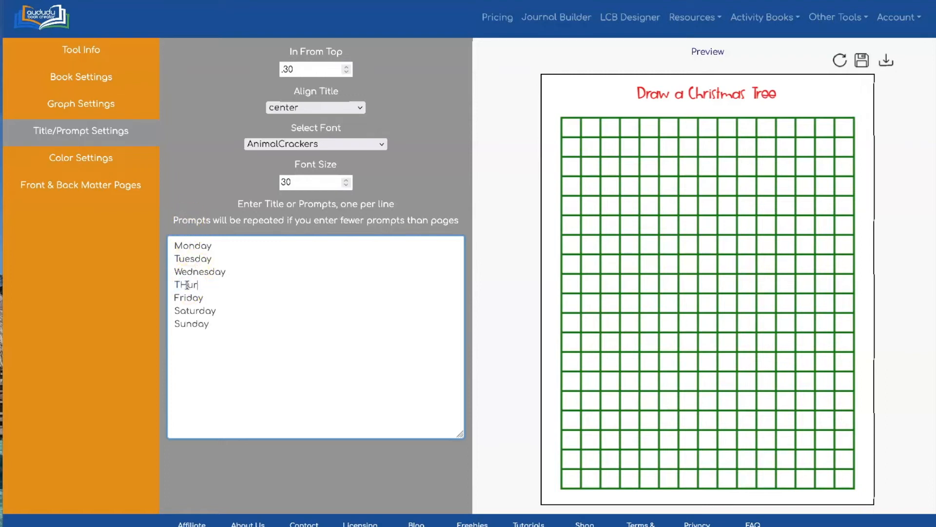
pyautogui.press('BackSpace')
pyautogui.press('BackSpace')
pyautogui.press('BackSpace')
pyautogui.press('BackSpace')
pyautogui.write('ursday')
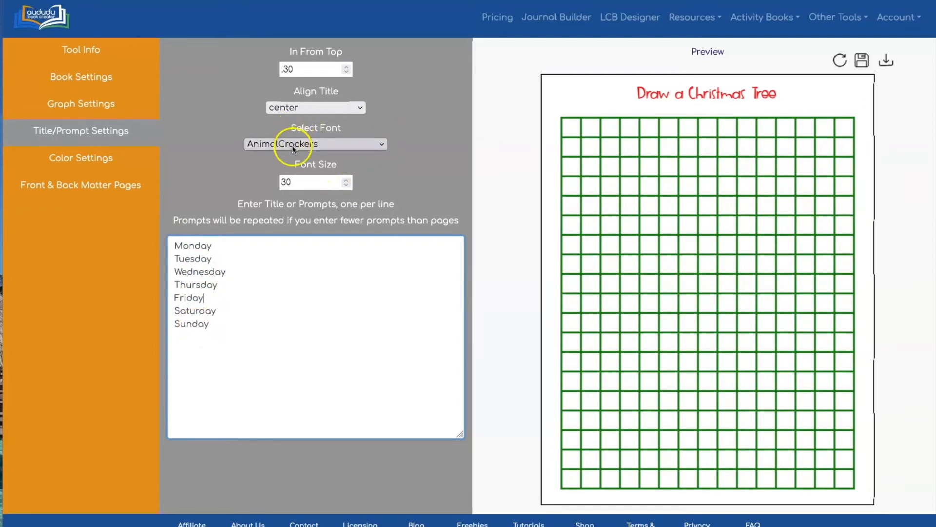
# Step: Set the title alignment to alternate right/left and the font to Pacifico, and refresh the preview
pyautogui.click(326, 108)
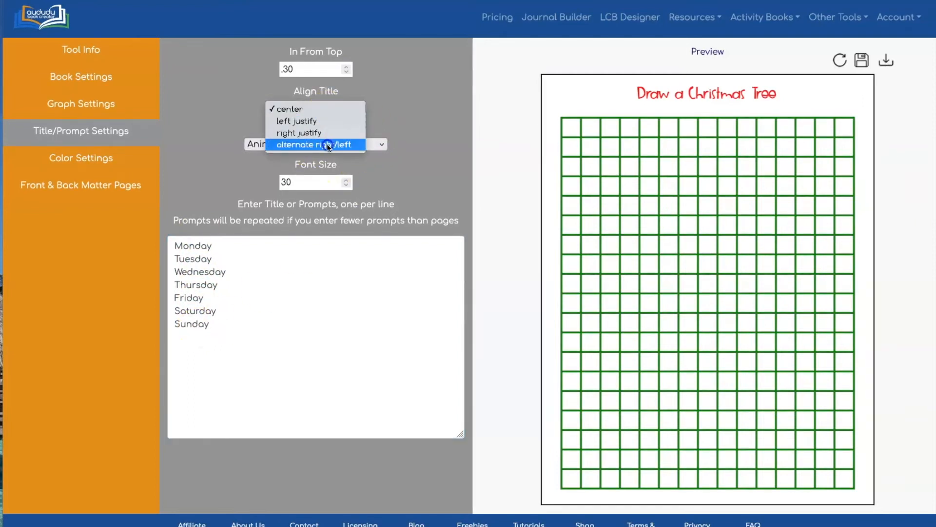
pyautogui.click(327, 144)
pyautogui.click(418, 107)
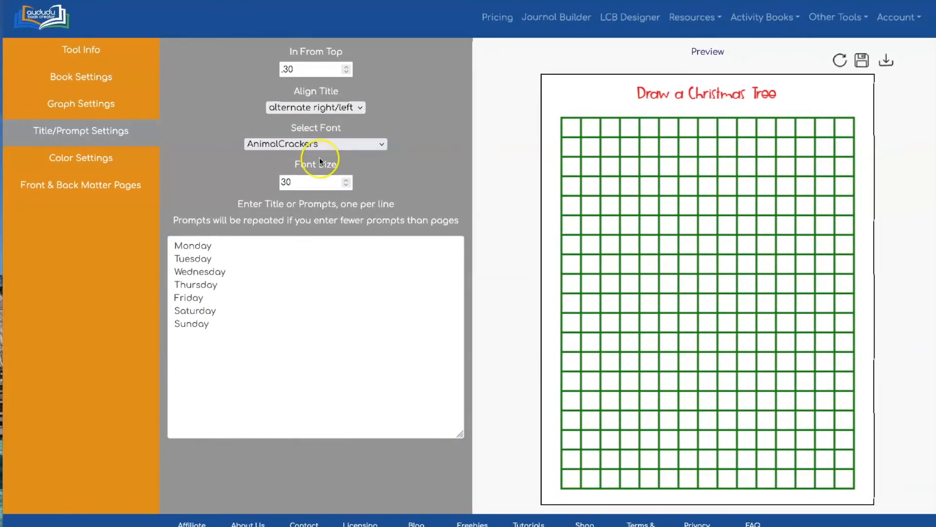
pyautogui.click(340, 144)
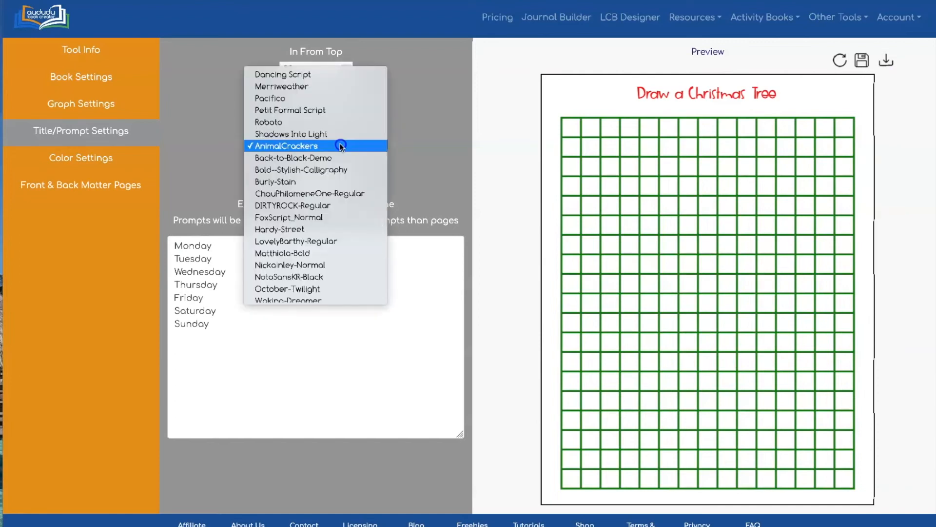
pyautogui.click(340, 99)
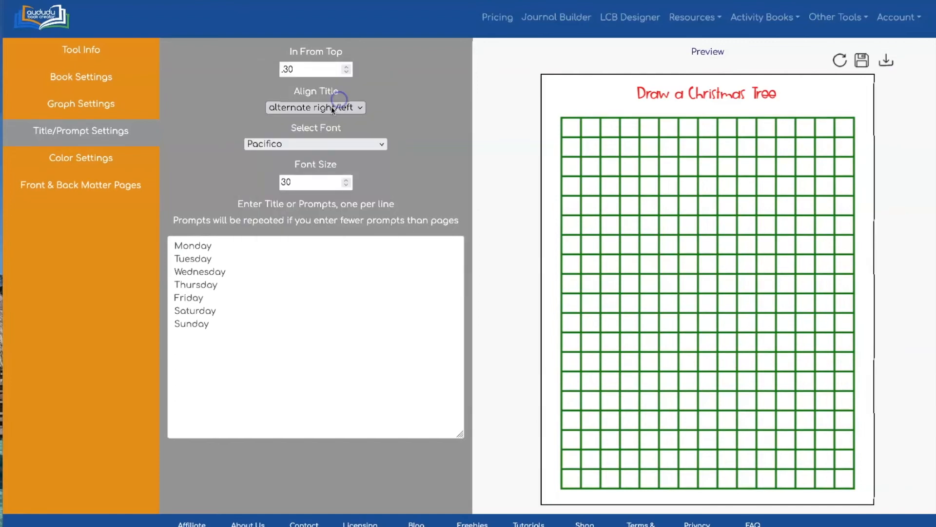
pyautogui.click(839, 59)
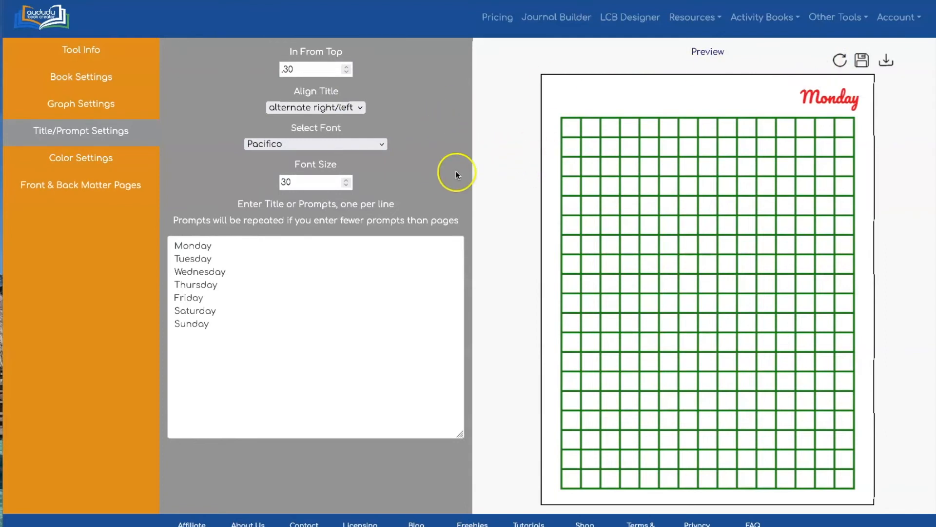
# Step: Switch the color type of the pages from Color to Grayscale
pyautogui.click(74, 156)
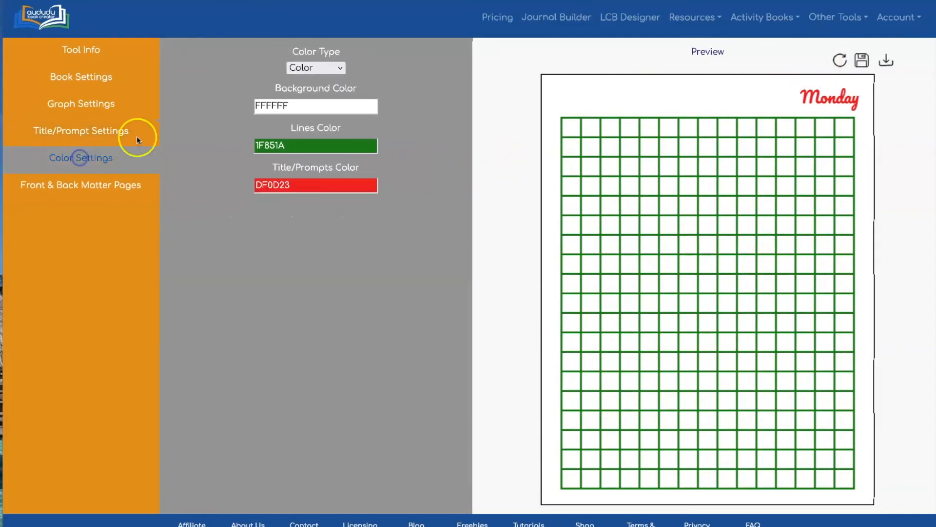
pyautogui.click(321, 72)
pyautogui.click(323, 58)
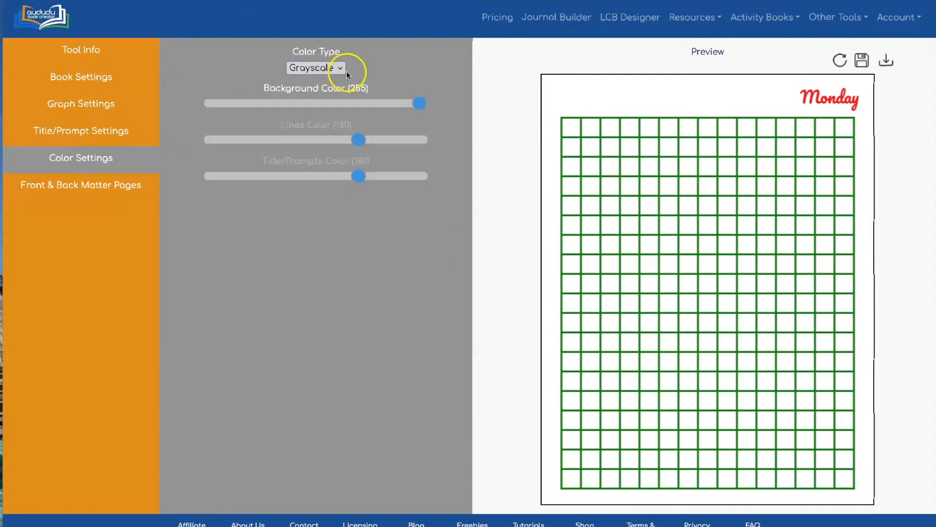
# Step: Set the title/prompts grayscale color to 0, darken the lines color to a medium gray, and refresh the preview
pyautogui.moveTo(340, 183); pyautogui.dragTo(192, 175)
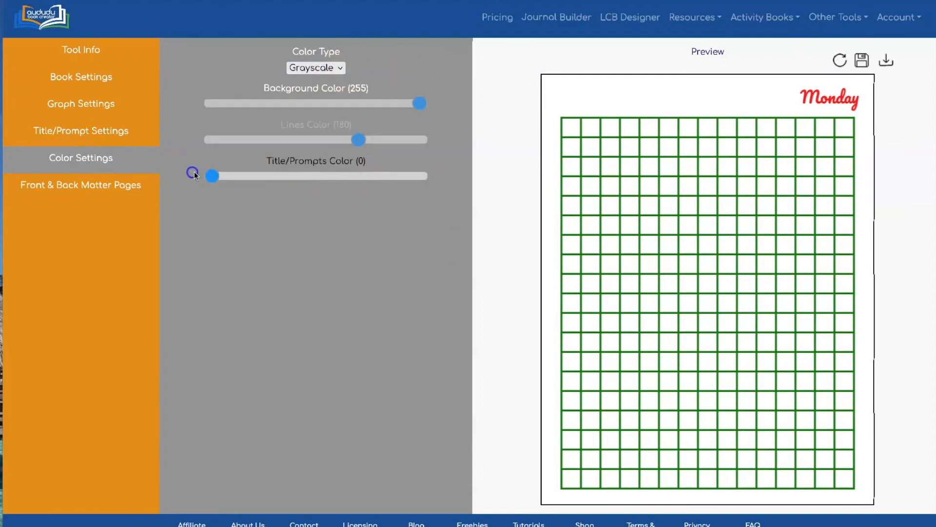
pyautogui.moveTo(349, 139); pyautogui.dragTo(328, 139)
pyautogui.click(504, 53)
pyautogui.click(842, 57)
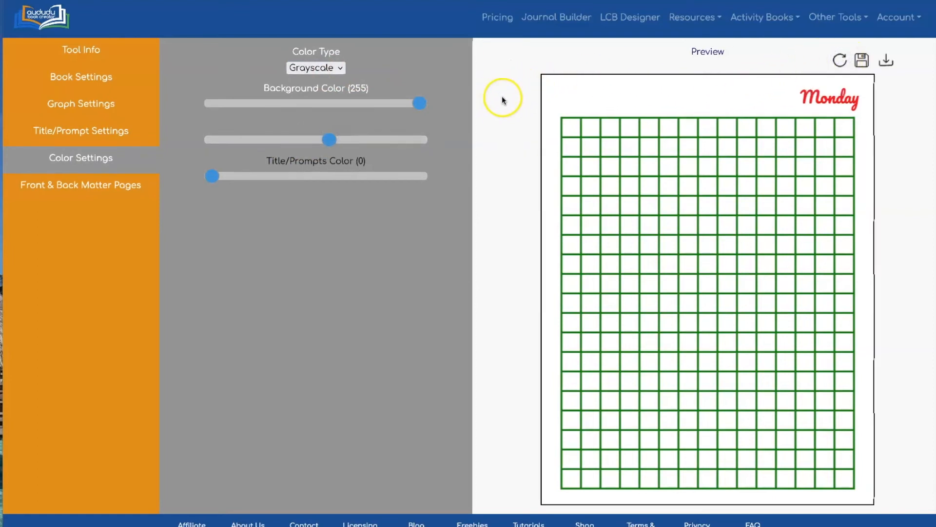
pyautogui.click(840, 57)
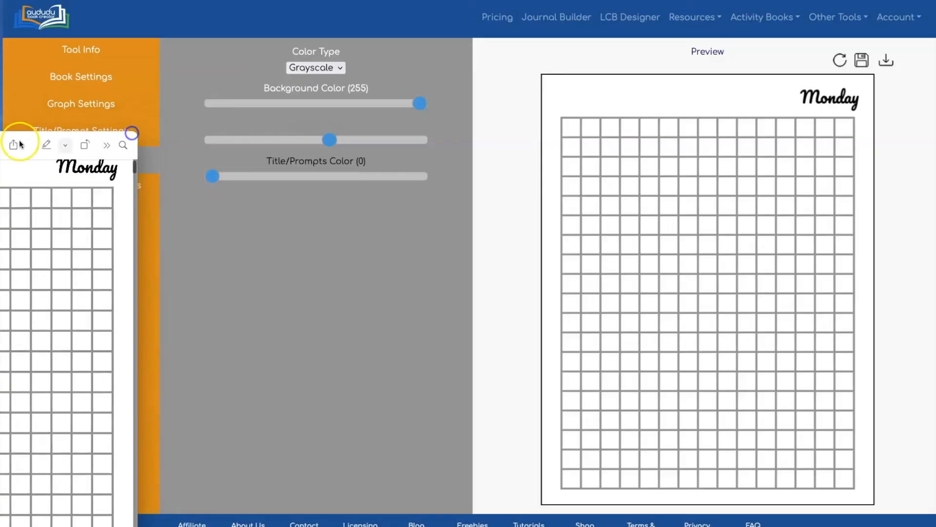
# Step: Look through the downloaded PDF to check the weekday titles and their alignment from page to page
pyautogui.moveTo(17, 142); pyautogui.dragTo(311, 83)
pyautogui.scroll(-10, 398, 152)
pyautogui.scroll(-15, 397, 153)
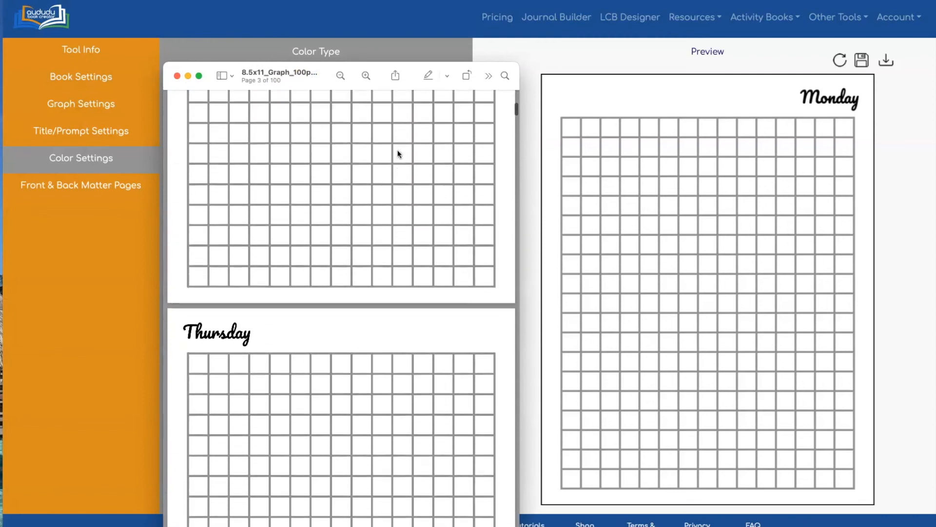
pyautogui.scroll(-15, 397, 154)
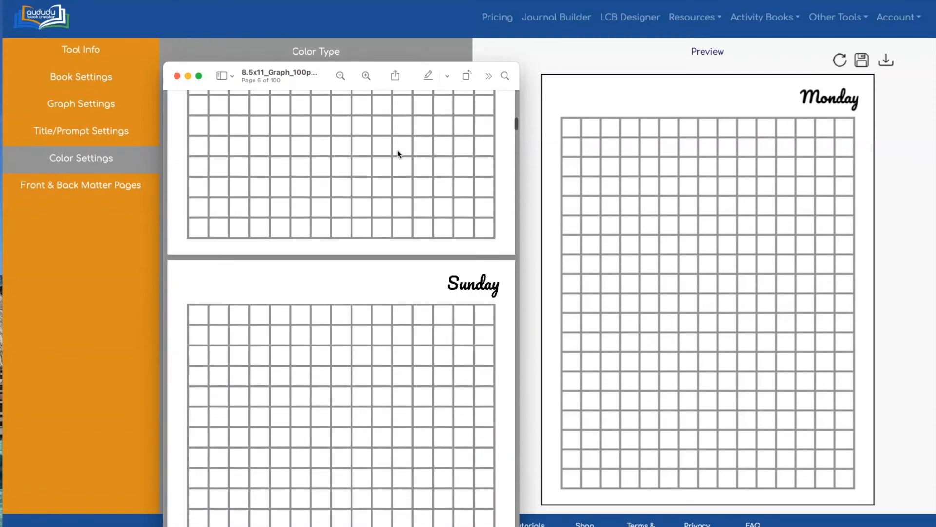
# Step: Check further pages of the weekday-titled PDF for their alternating titles, and close the document
pyautogui.scroll(-15, 398, 154)
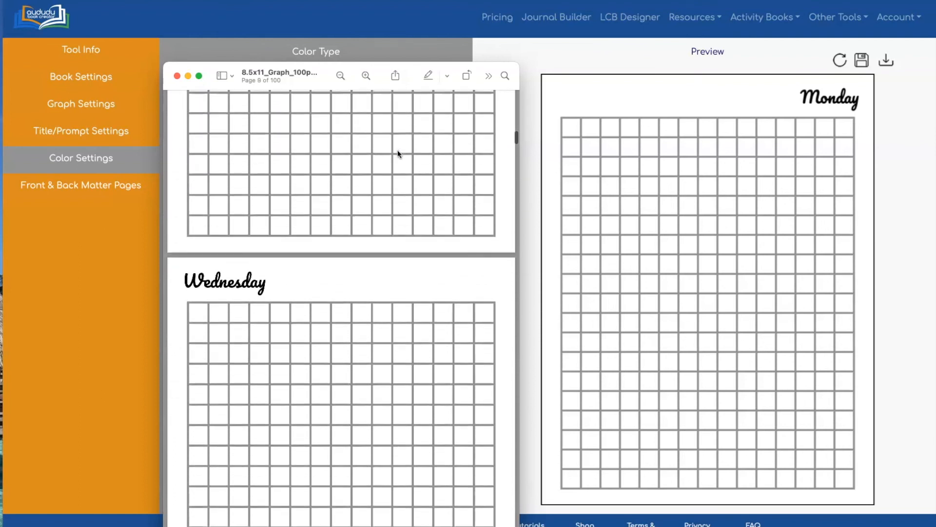
pyautogui.scroll(-10, 398, 154)
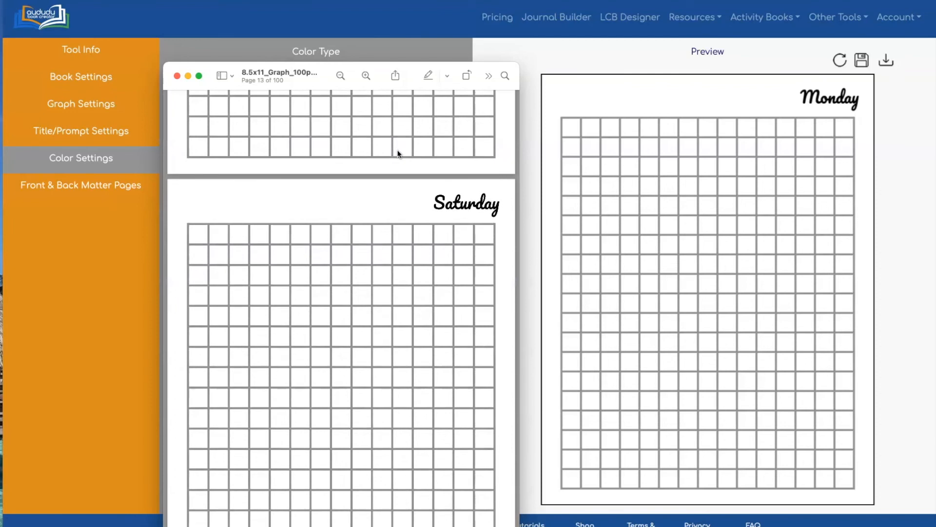
pyautogui.scroll(-8, 407, 178)
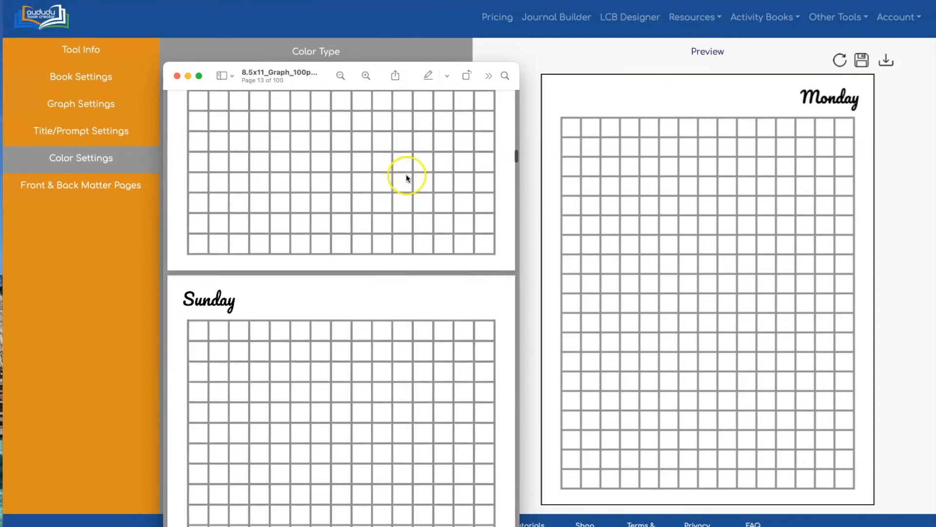
pyautogui.click(178, 76)
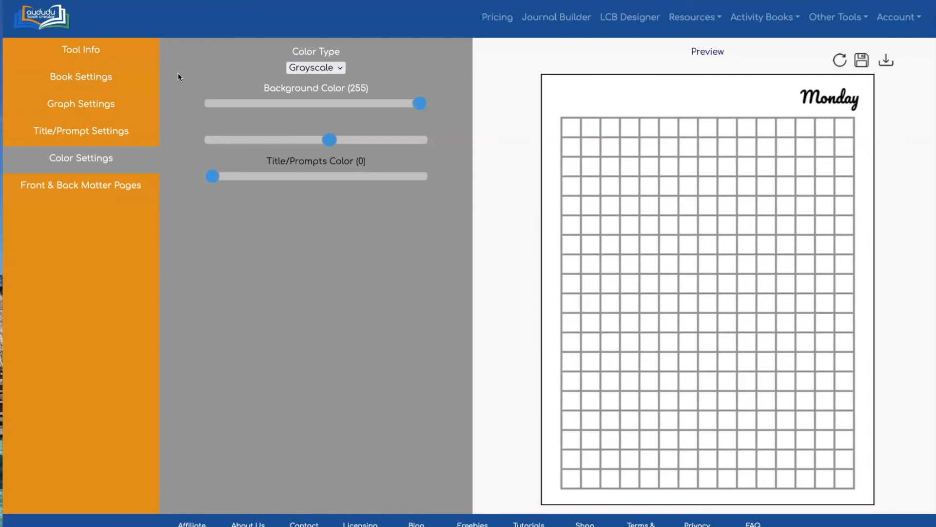
# Step: Enable both front matter pages and back matter pages for the graph paper book
pyautogui.click(84, 184)
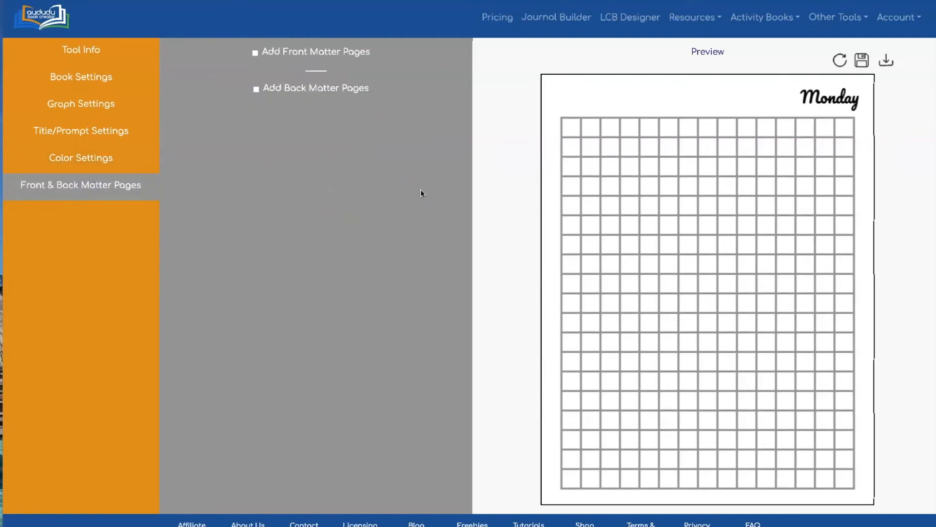
pyautogui.click(256, 53)
pyautogui.click(256, 139)
# Step: Set the number of front matter pages to 2, using 8.5x11_This Journal Belongs To followed by 8.5x11_blank page
pyautogui.click(303, 105)
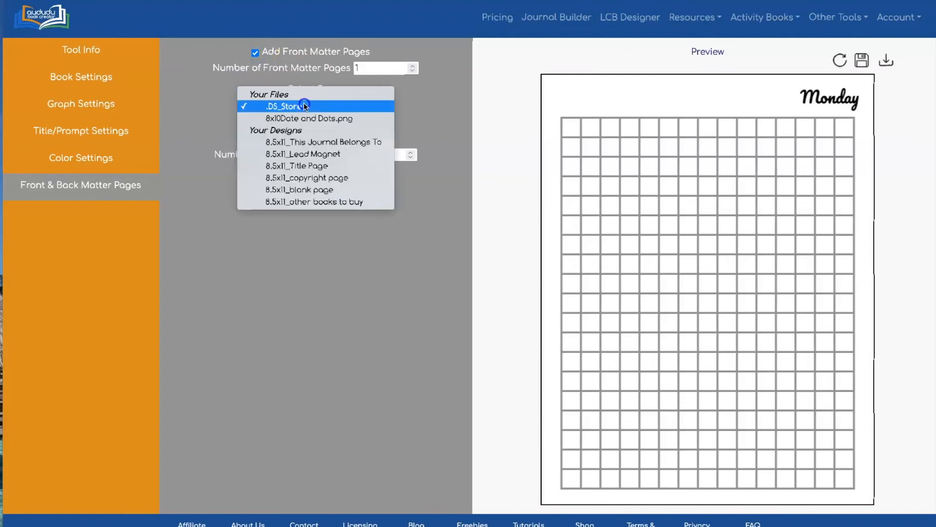
pyautogui.click(321, 167)
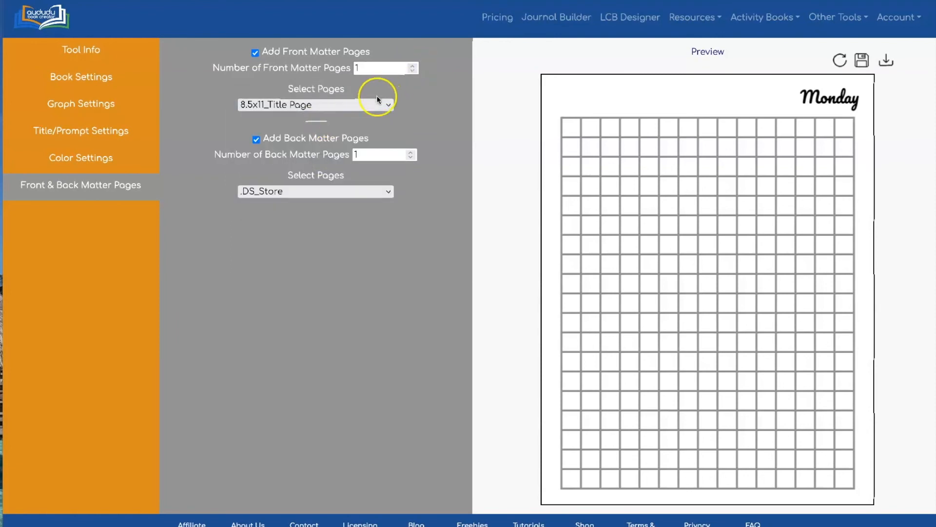
pyautogui.click(378, 99)
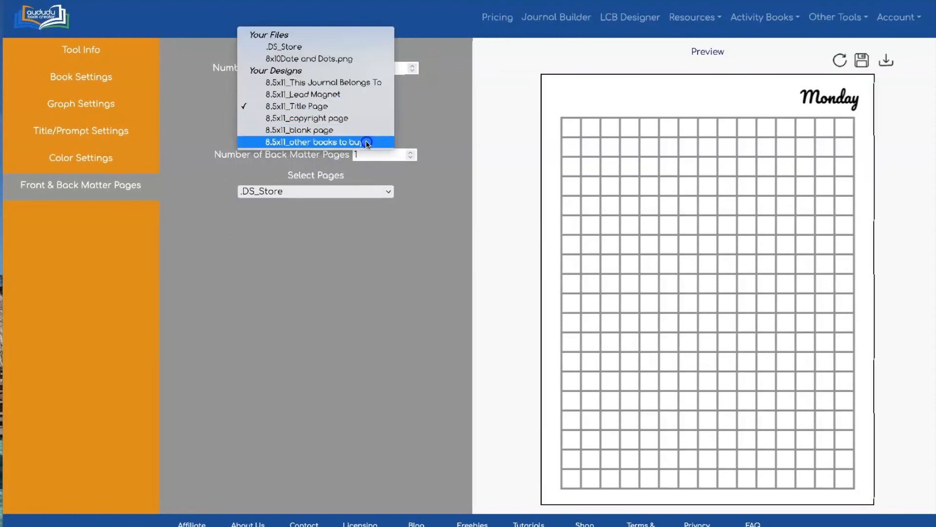
pyautogui.click(412, 66)
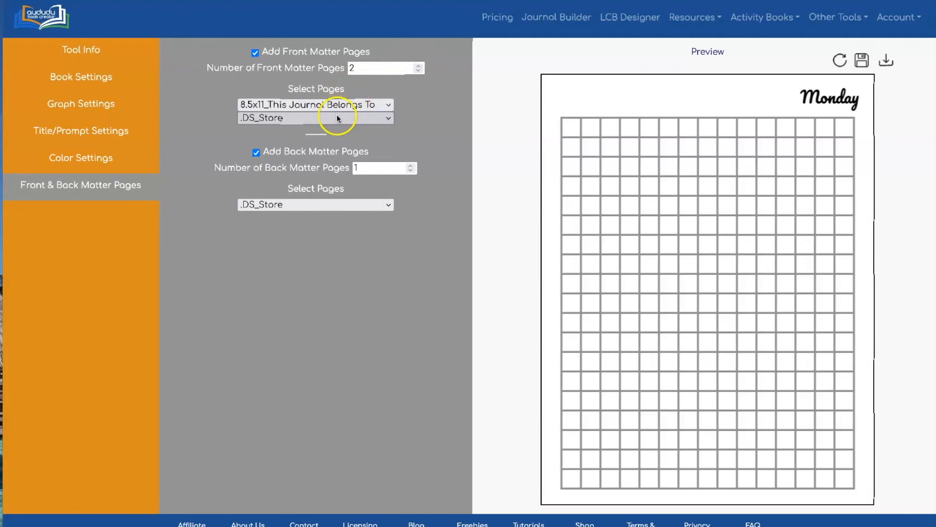
pyautogui.click(336, 117)
pyautogui.click(334, 203)
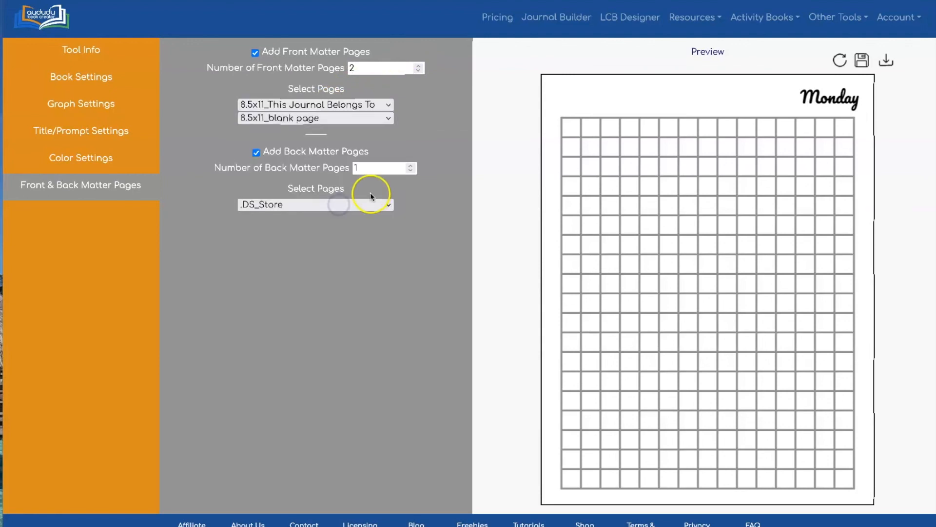
# Step: Choose 8.5x11_other books to buy as the single back matter page and download the PDF
pyautogui.click(388, 207)
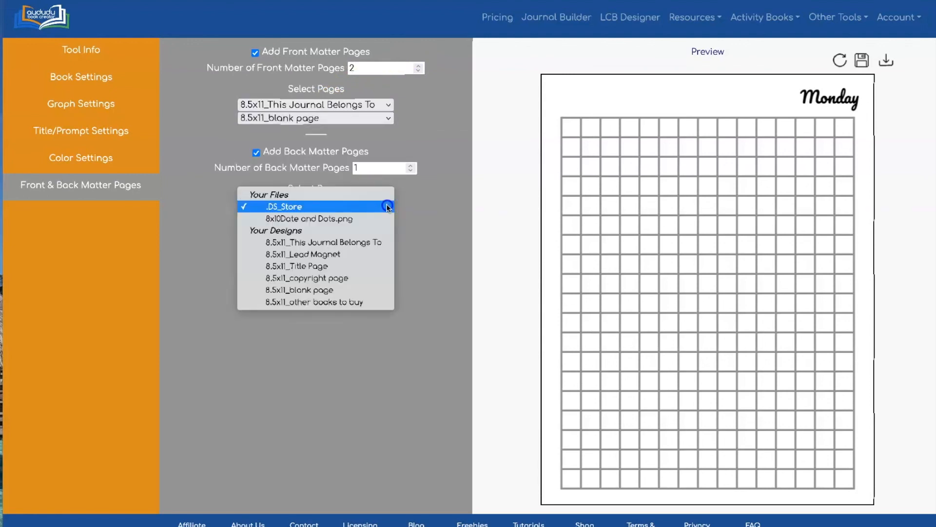
pyautogui.click(377, 302)
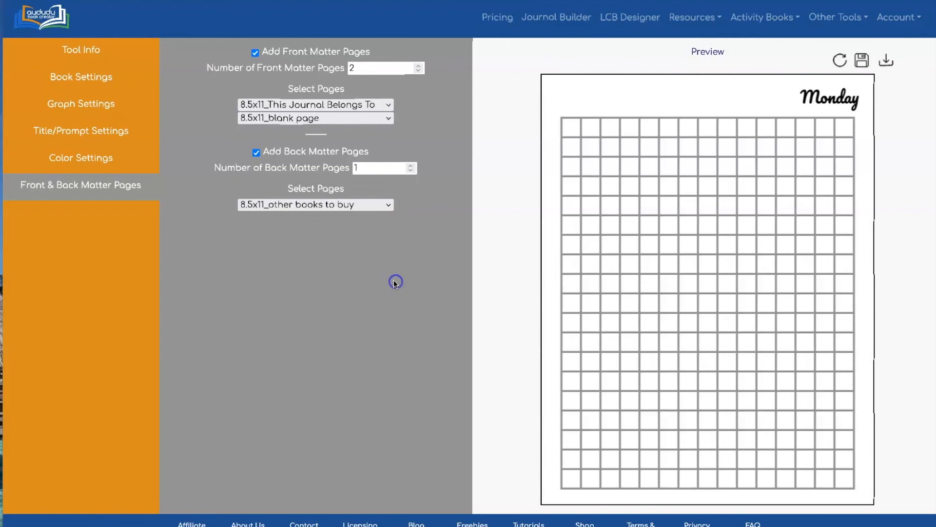
pyautogui.click(887, 71)
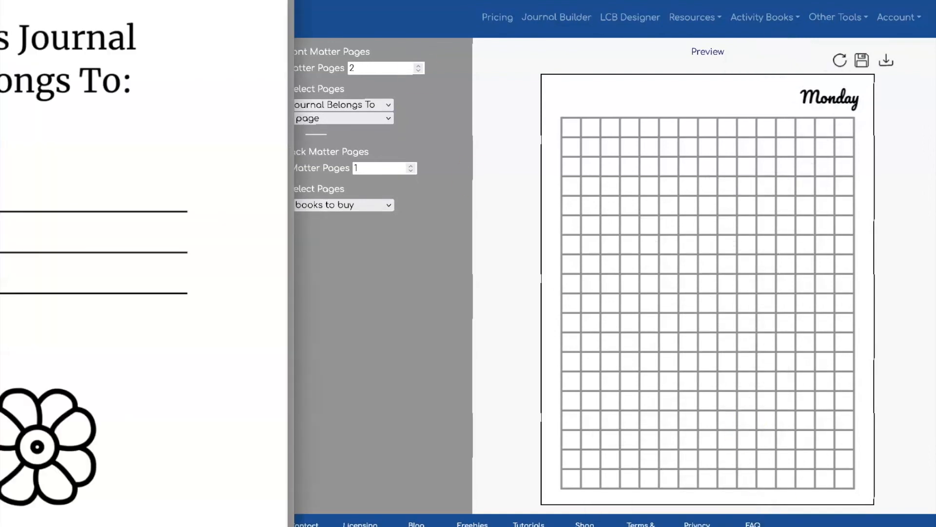
# Step: Examine the front matter pages and the final back matter page in the downloaded PDF, and close it
pyautogui.moveTo(294, 1); pyautogui.dragTo(121, 227)
pyautogui.scroll(3, 61, 381)
pyautogui.moveTo(0, 240); pyautogui.dragTo(330, 74)
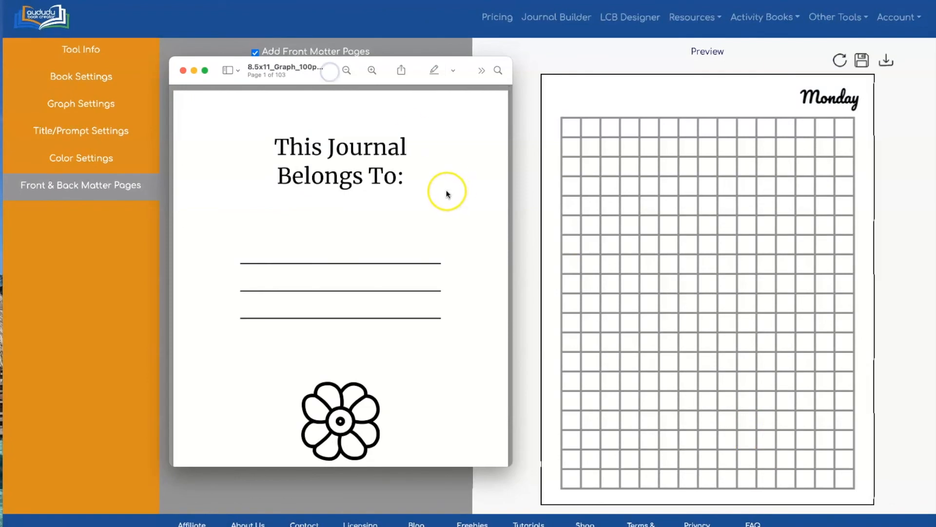
pyautogui.scroll(-10, 453, 186)
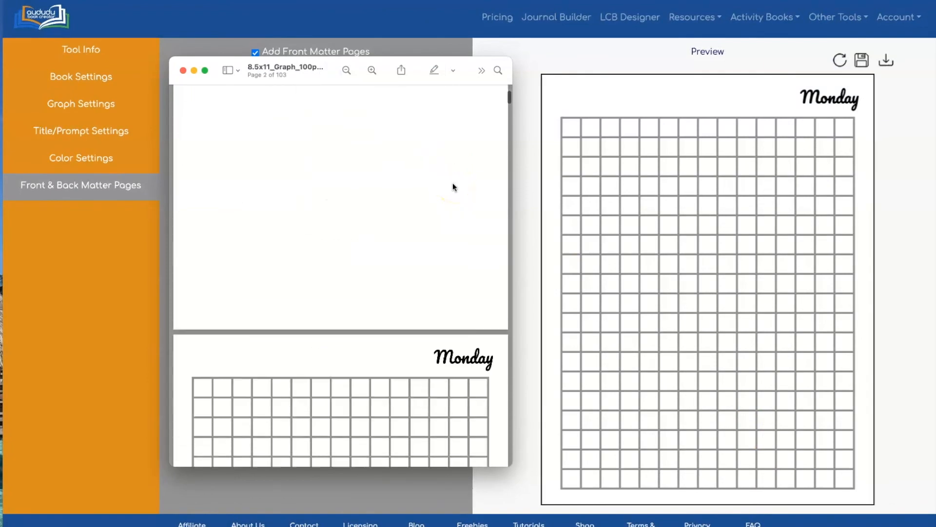
pyautogui.scroll(-15, 453, 187)
pyautogui.moveTo(503, 125); pyautogui.dragTo(499, 456)
pyautogui.scroll(2, 355, 239)
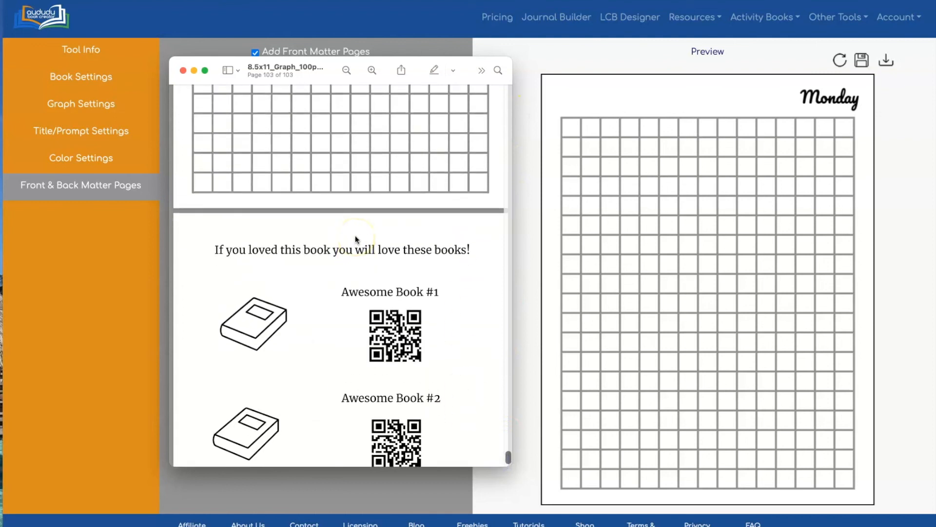
pyautogui.click(183, 71)
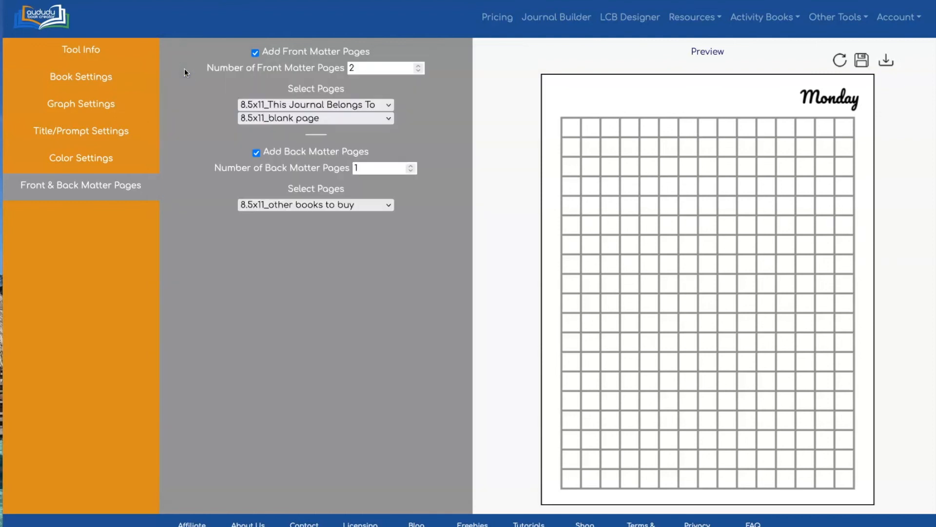